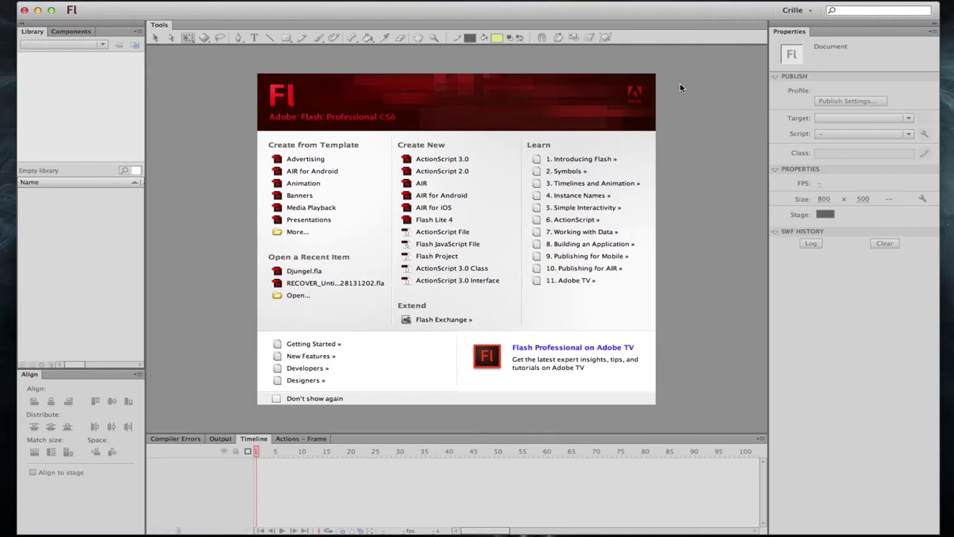
Step: Create a new ActionScript 3.0 document and open Djungel.fla from the Desktop as an external library
left_click(468, 159)
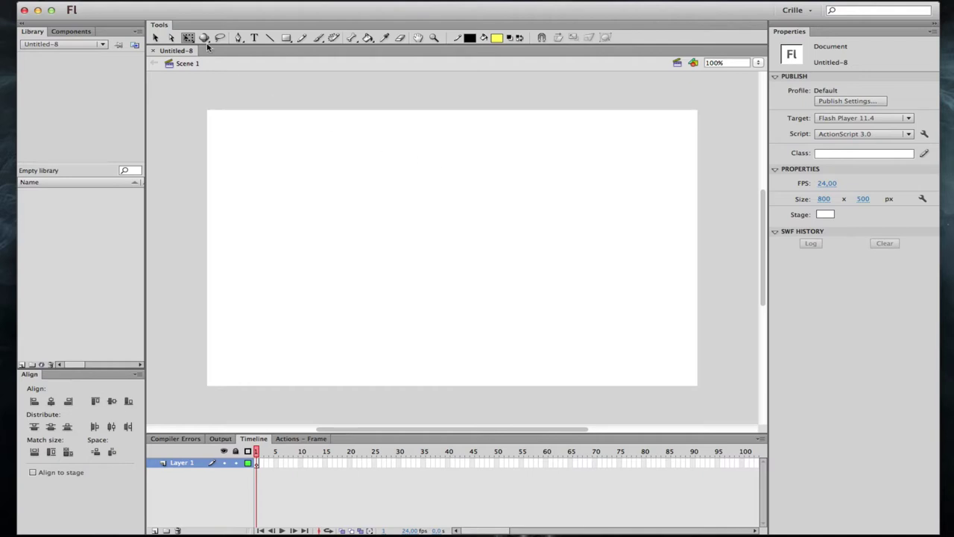
left_click(22, 0)
mouse_move(44, 118)
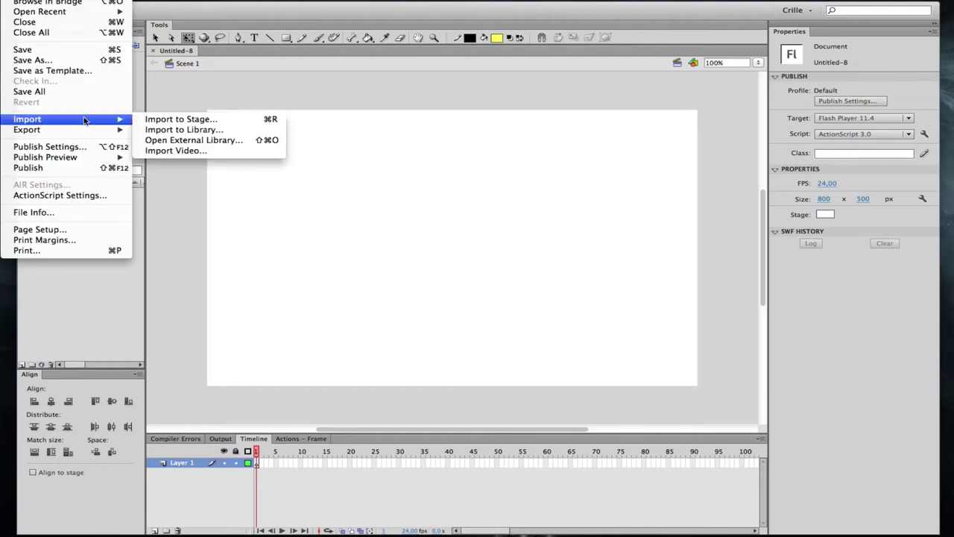
left_click(228, 137)
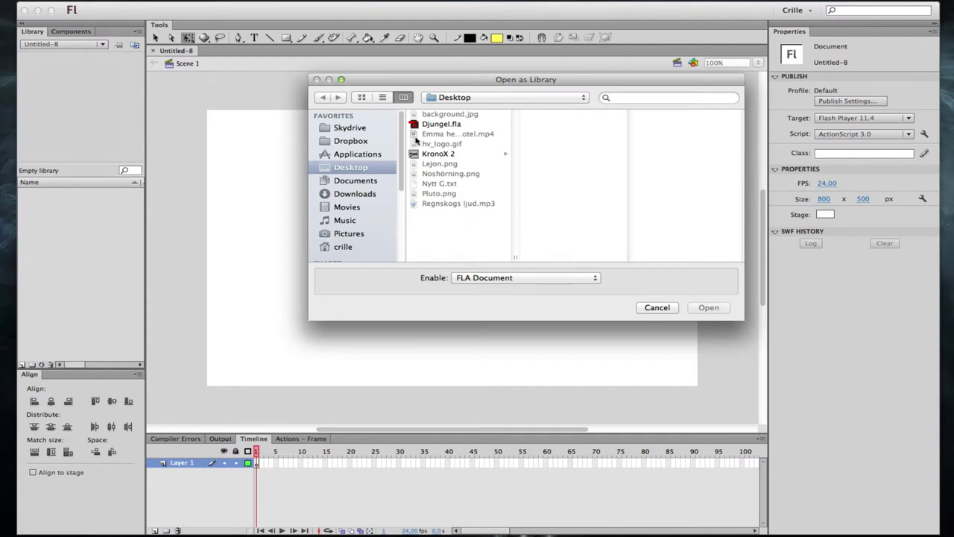
double_click(438, 125)
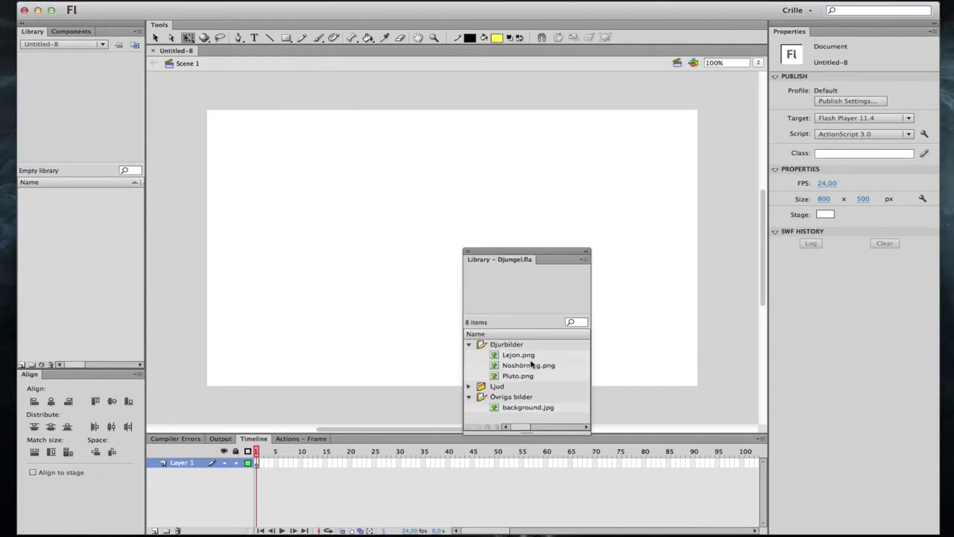
Step: Place Noshörning.png from the Djungel.fla library on the stage at about X 166.5, Y 65, and close the external library
left_click(516, 377)
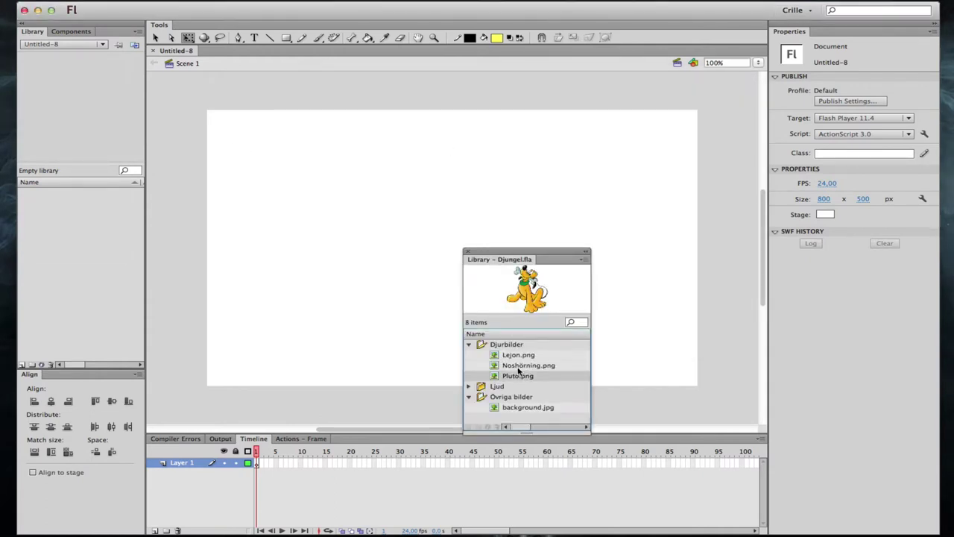
left_click(519, 367)
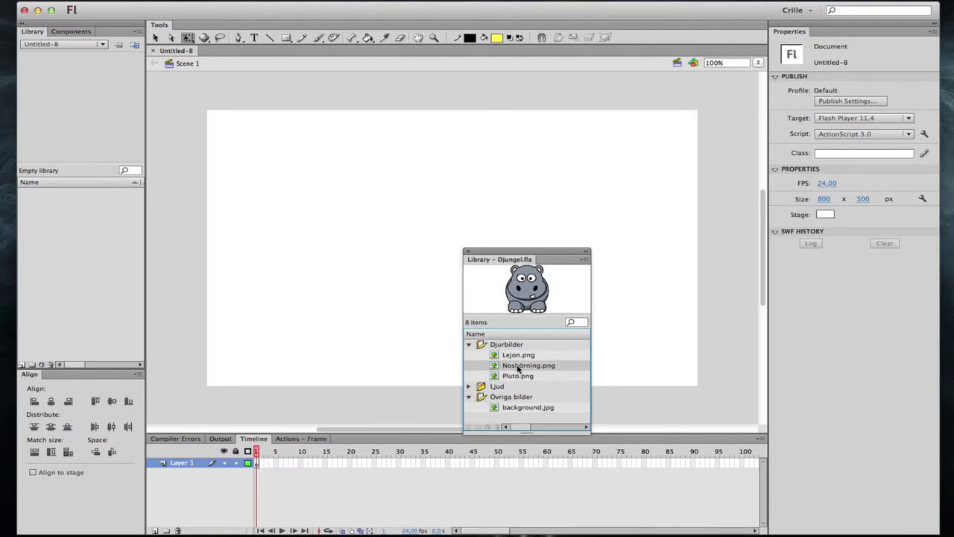
left_click_drag(519, 368, 373, 216)
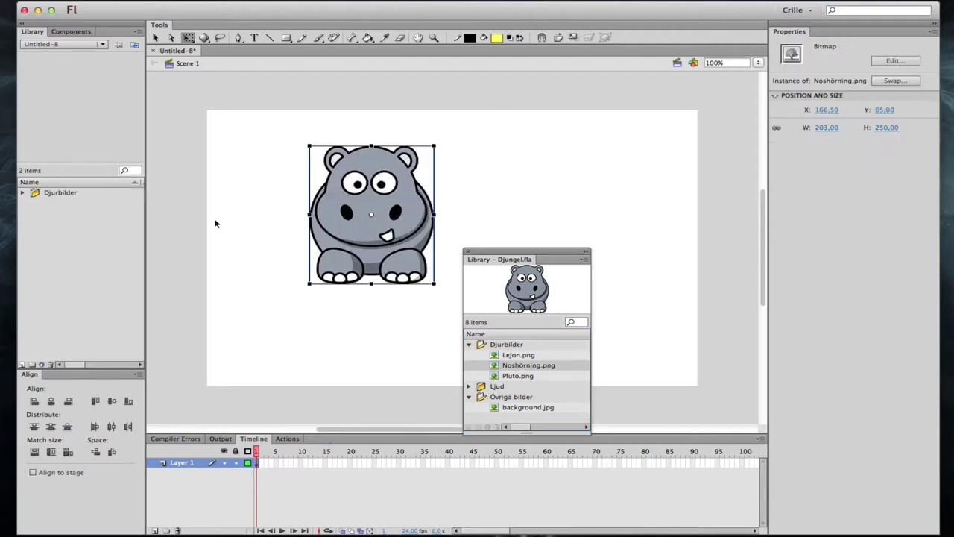
left_click(23, 194)
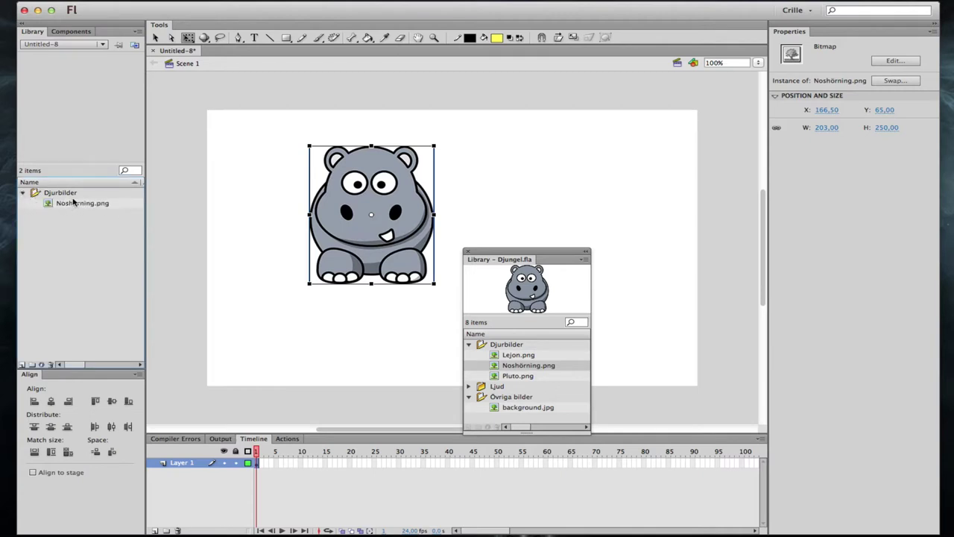
left_click(468, 253)
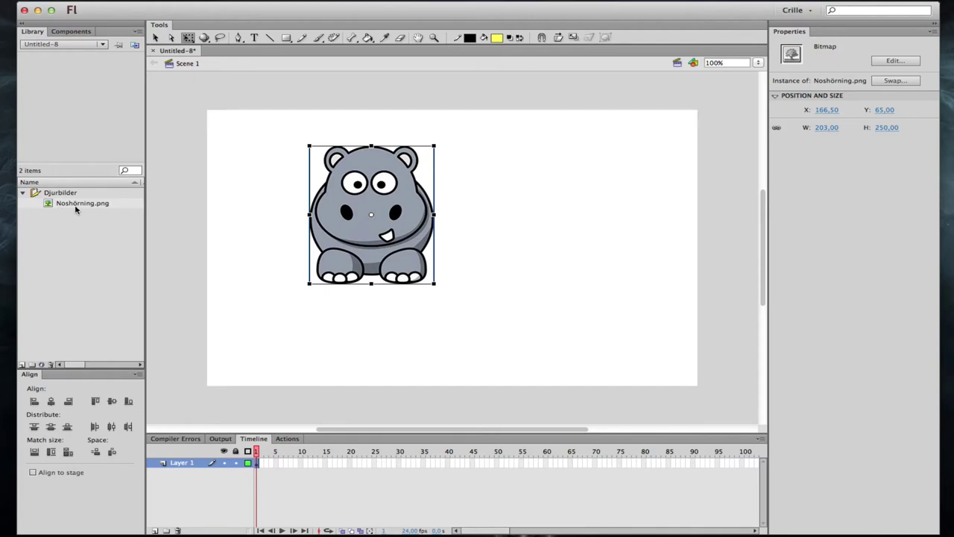
Step: Preview Noshörning.png in the document's library and check its modification date and item type
left_click(101, 207)
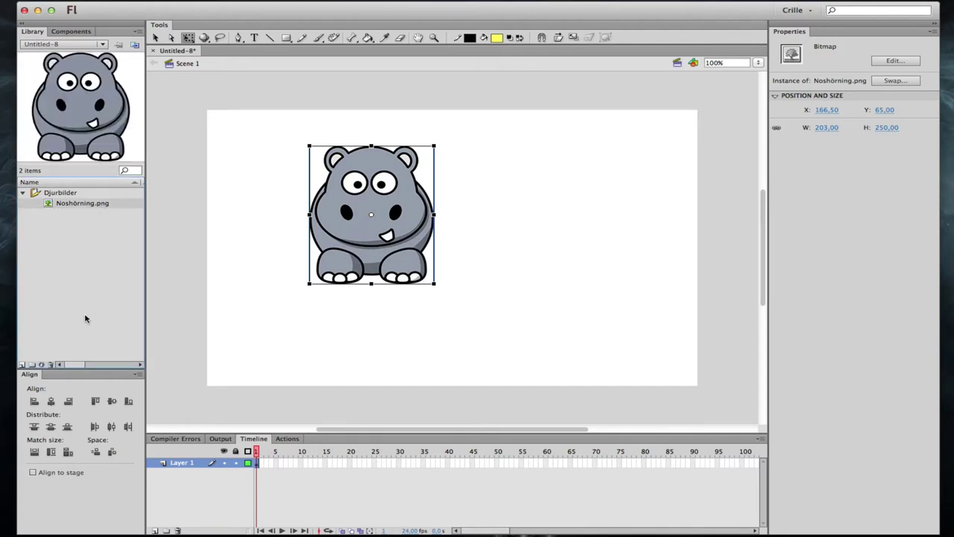
left_click_drag(75, 365, 137, 365)
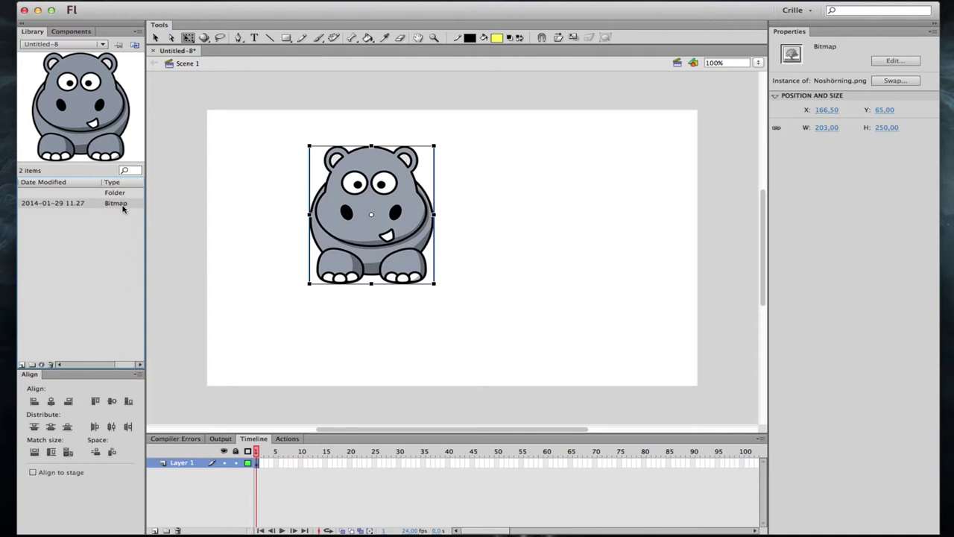
left_click_drag(122, 367, 52, 365)
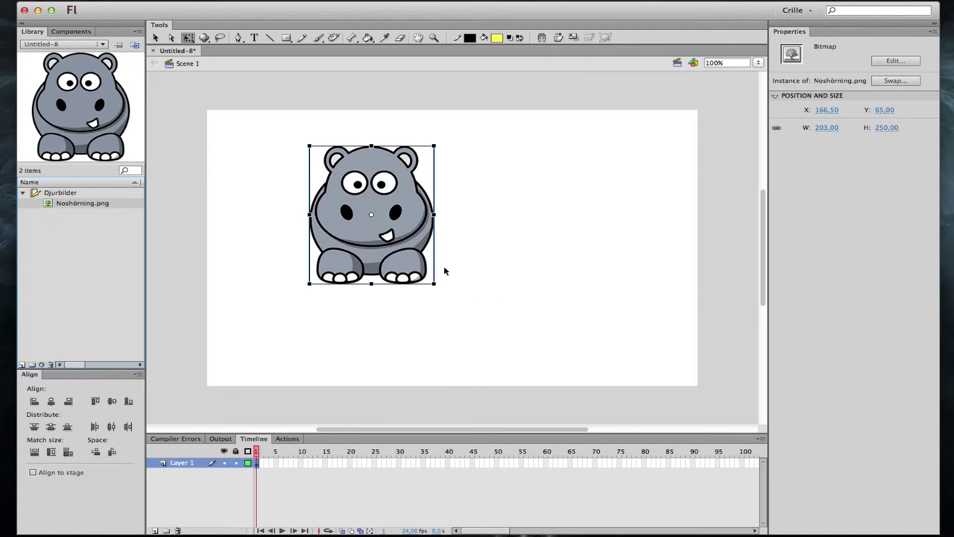
Step: Try scaling the hippo image on the stage up to about 1930 × 2376 px with Free Transform
scroll(433, 282, "up", 3)
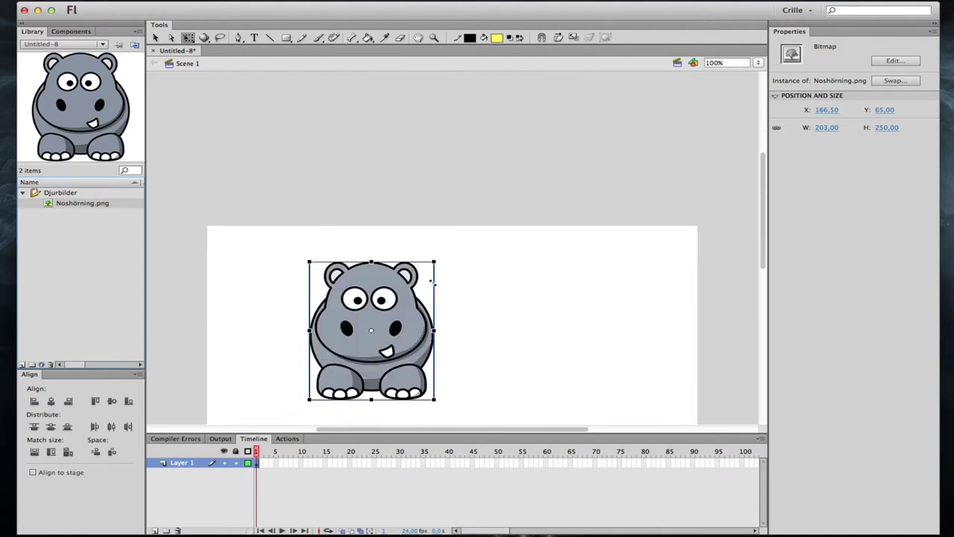
scroll(433, 282, "down", 3)
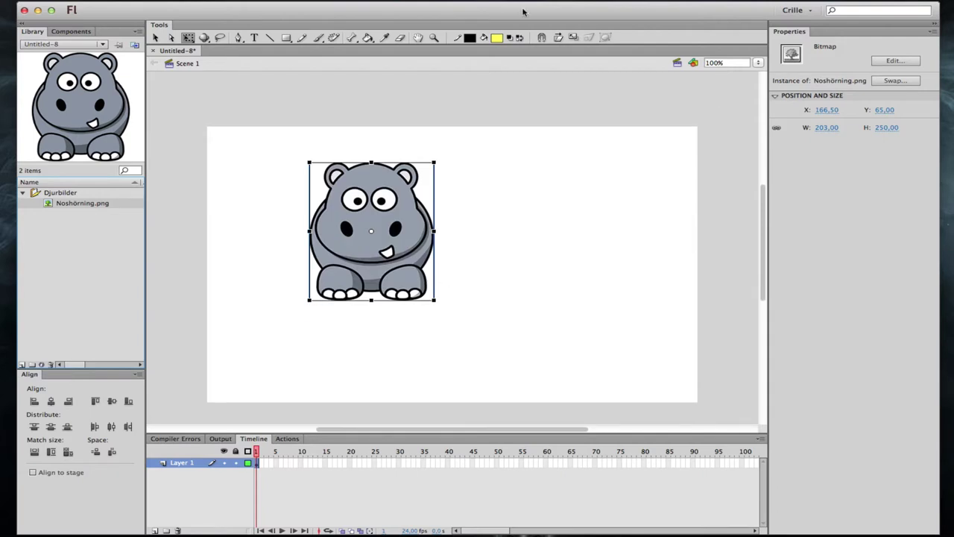
left_click(435, 38)
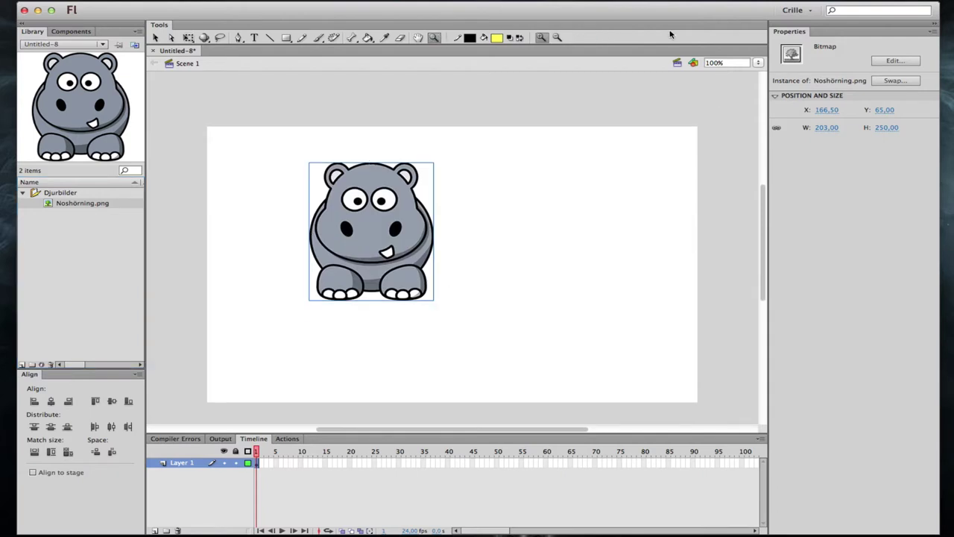
left_click(557, 37)
left_click(396, 249)
left_click(393, 247)
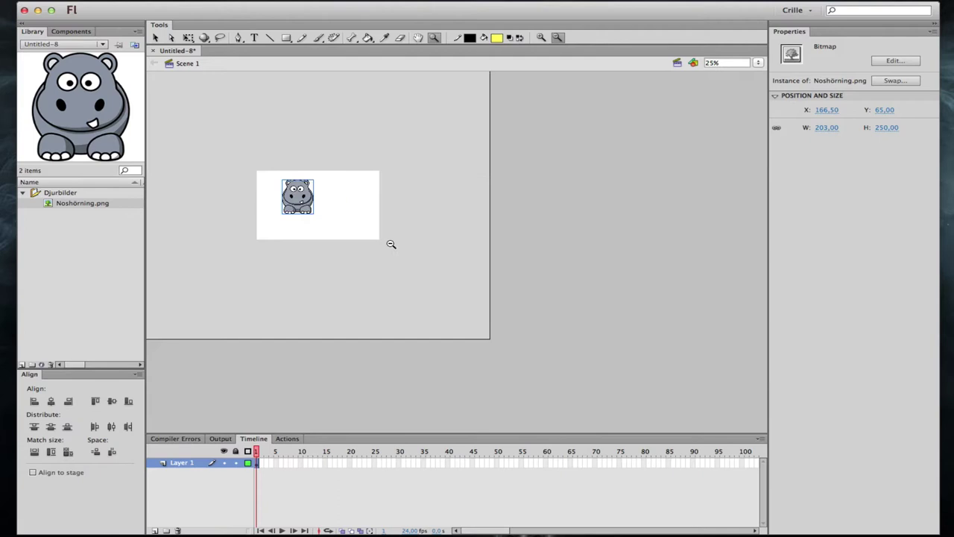
left_click(290, 225)
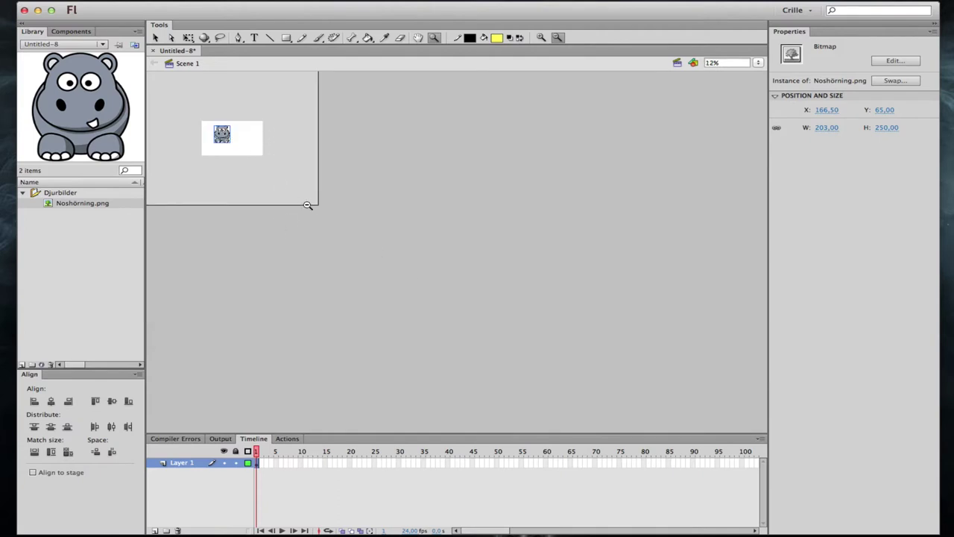
left_click_drag(306, 204, 154, 78)
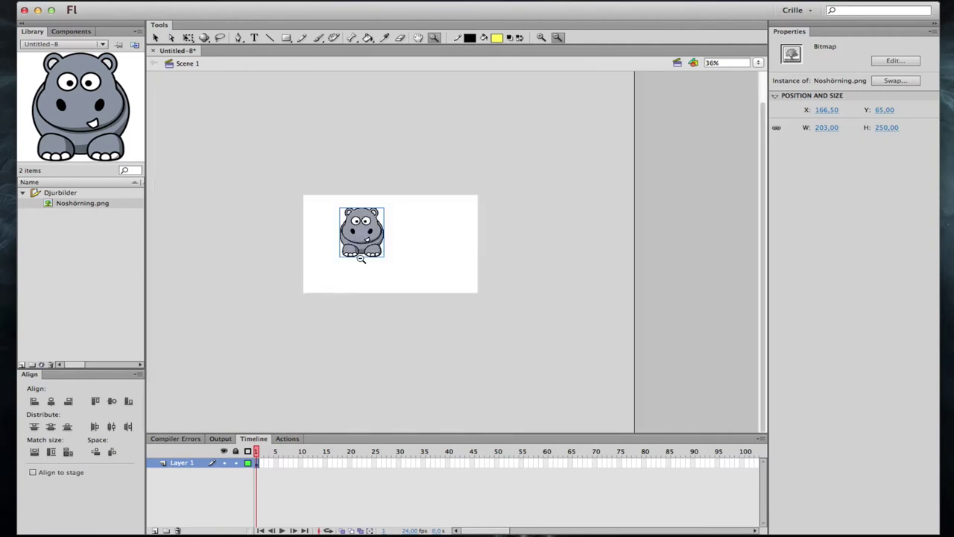
key("v")
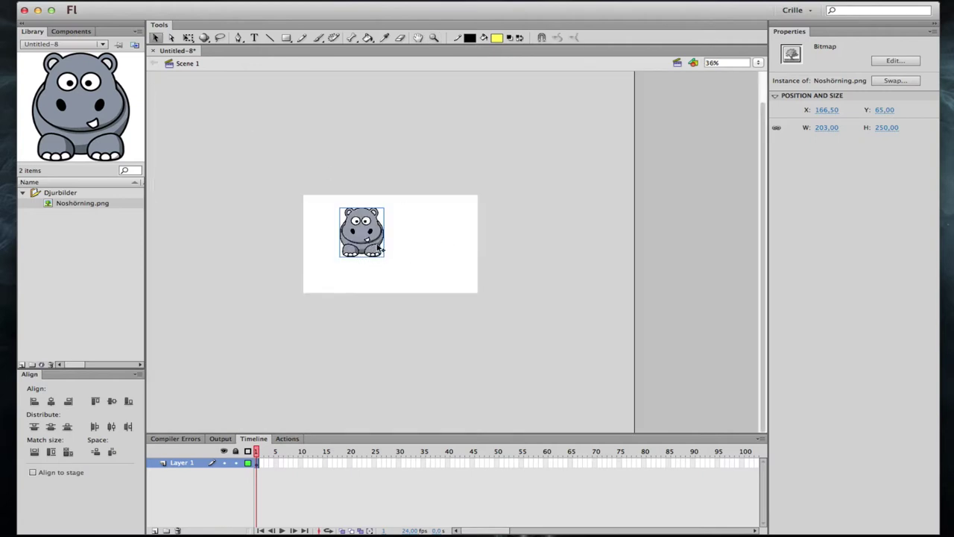
key("q")
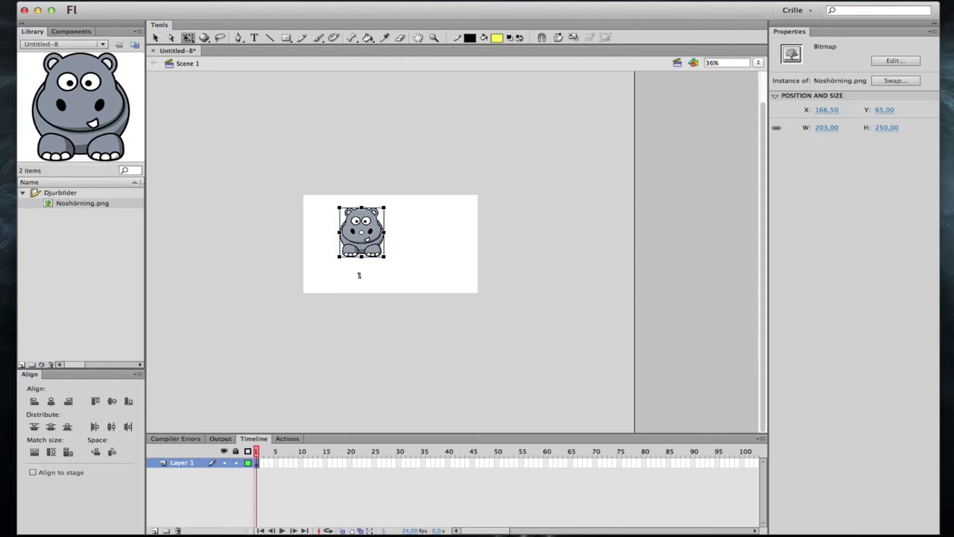
left_click_drag(386, 259, 618, 466)
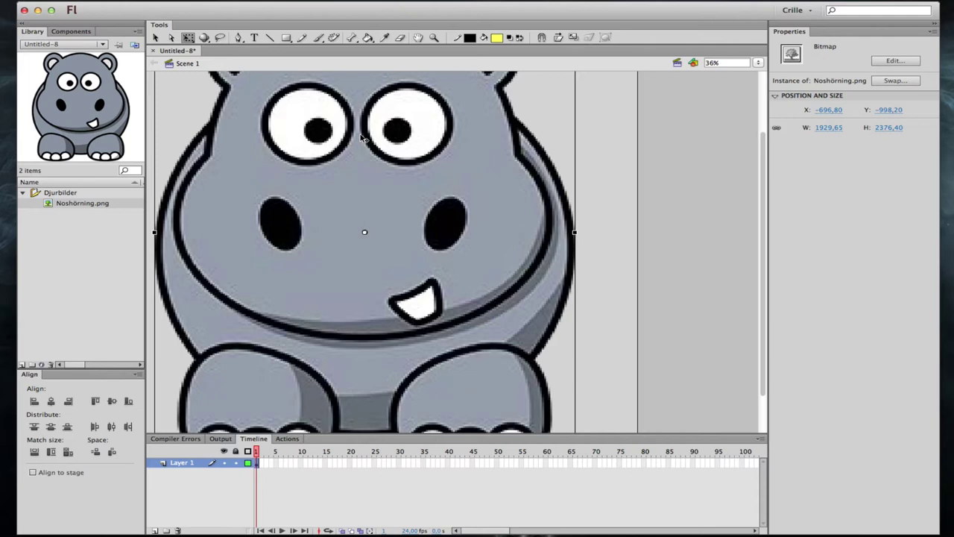
key("super+z")
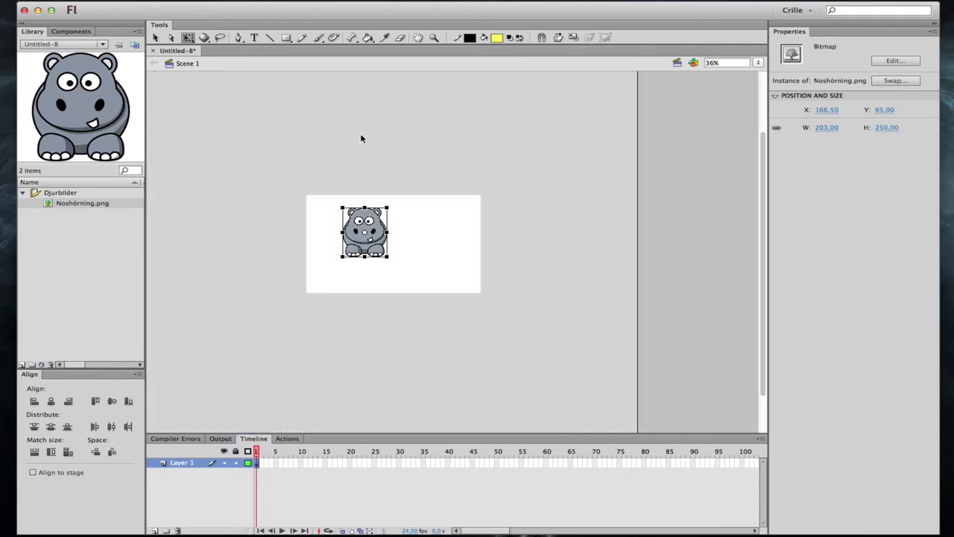
Step: Review the bitmap properties of Noshörning.png from the library
key("super+1")
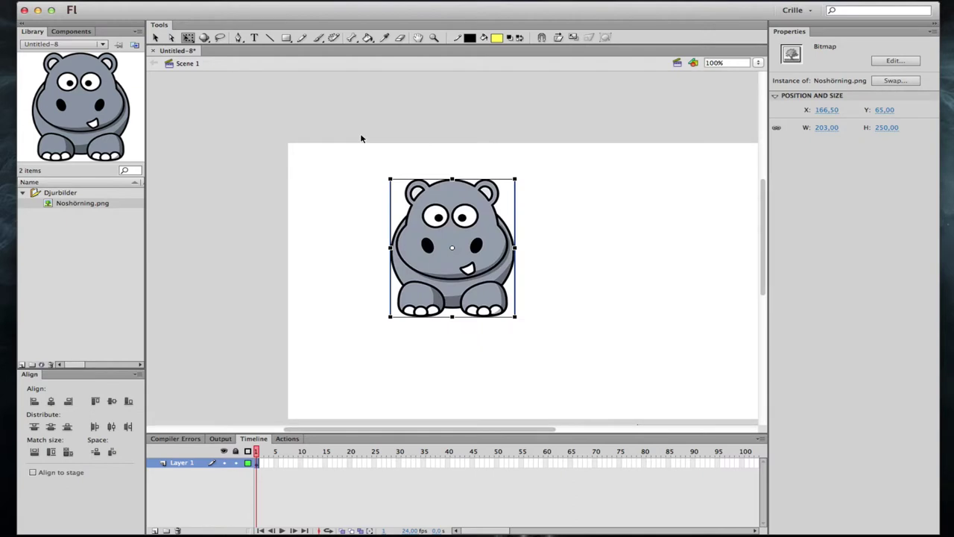
scroll(361, 138, "up", 2)
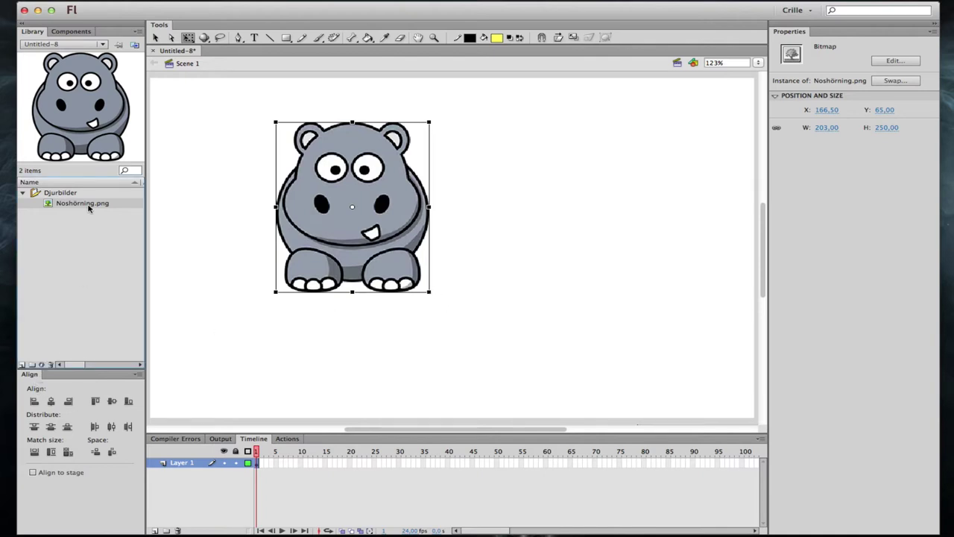
left_click(43, 367)
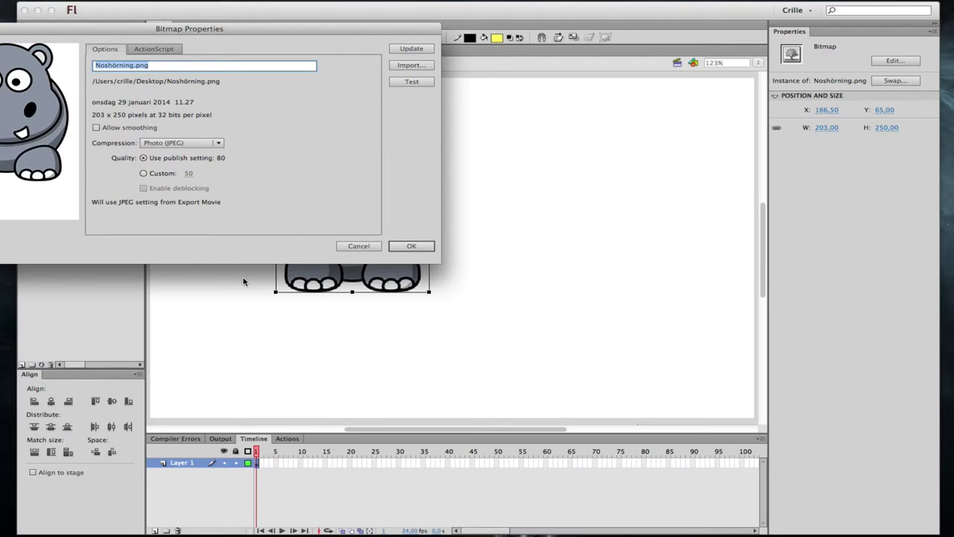
key("Return")
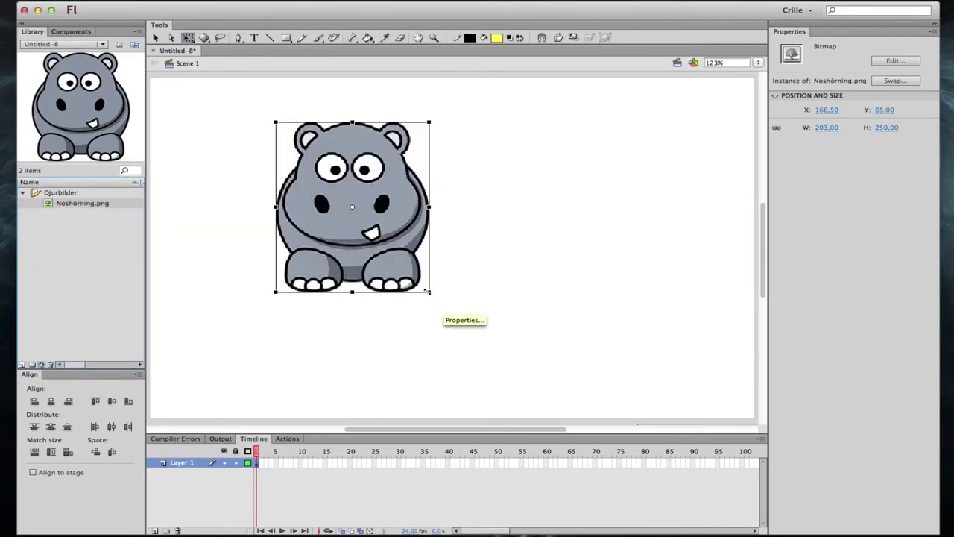
Step: Try enlarging the hippo image to 609 × 750 px and compare it with Allow smoothing on and off in its bitmap properties
left_click_drag(429, 291, 638, 458)
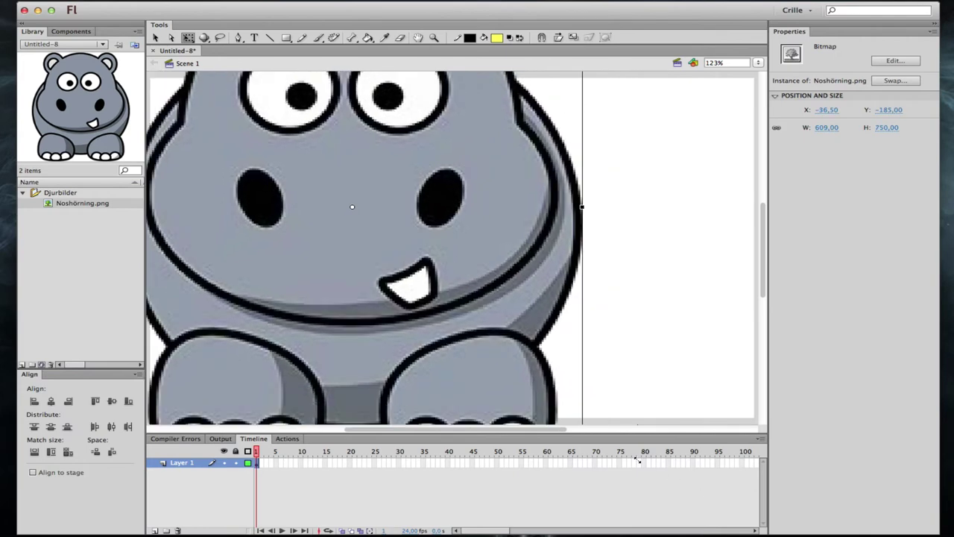
left_click(41, 364)
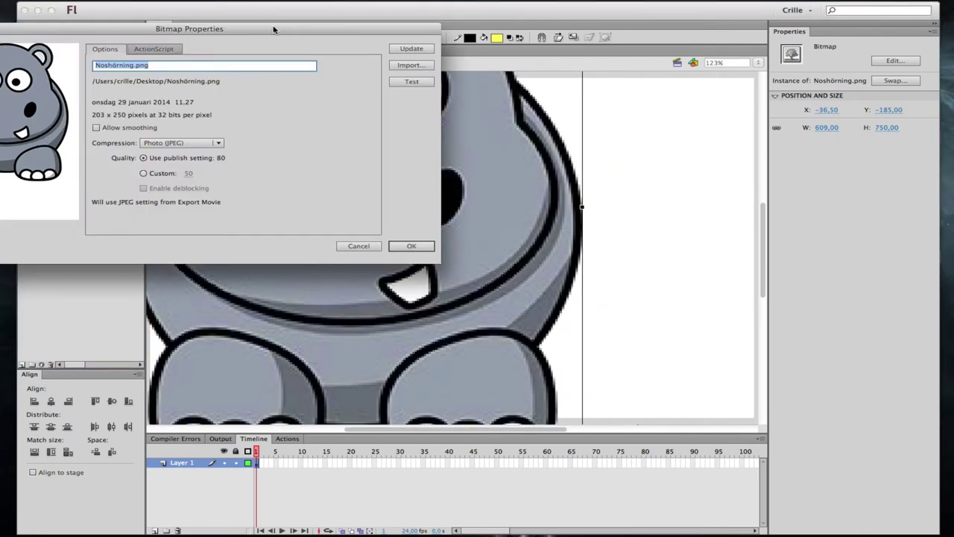
left_click_drag(273, 30, 688, 33)
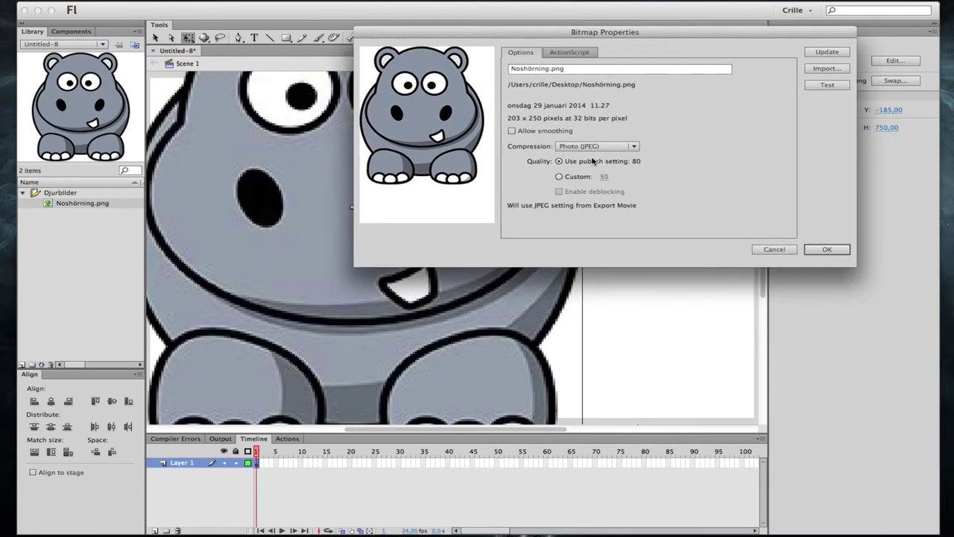
left_click(520, 135)
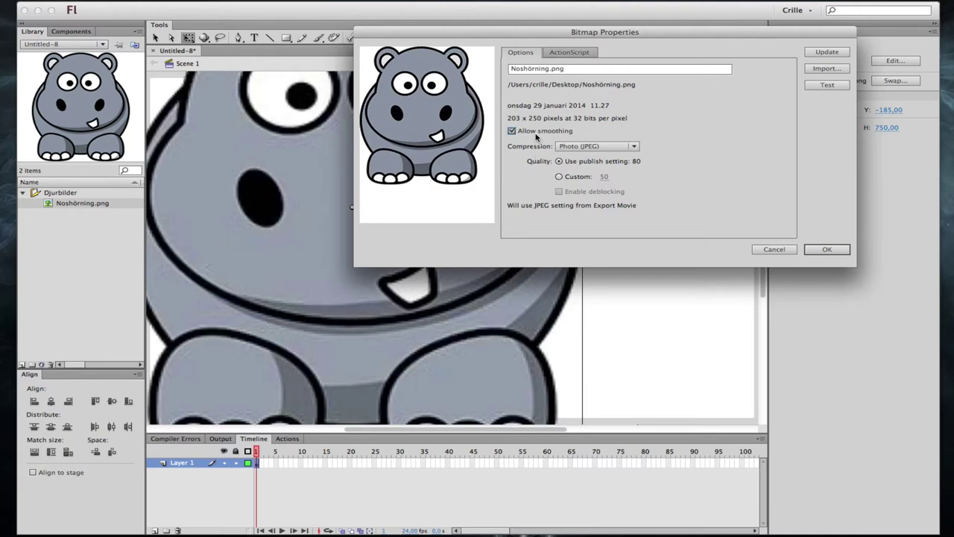
left_click(535, 136)
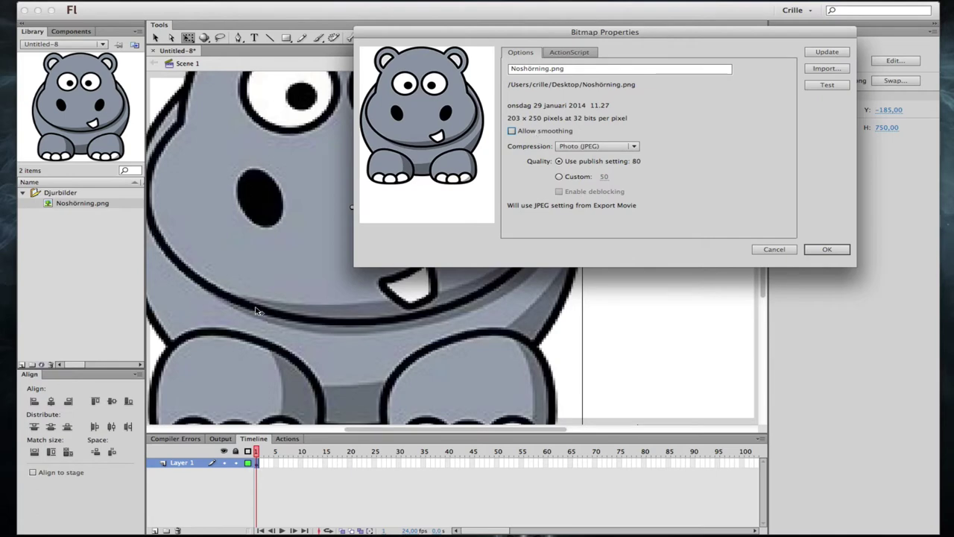
left_click(538, 132)
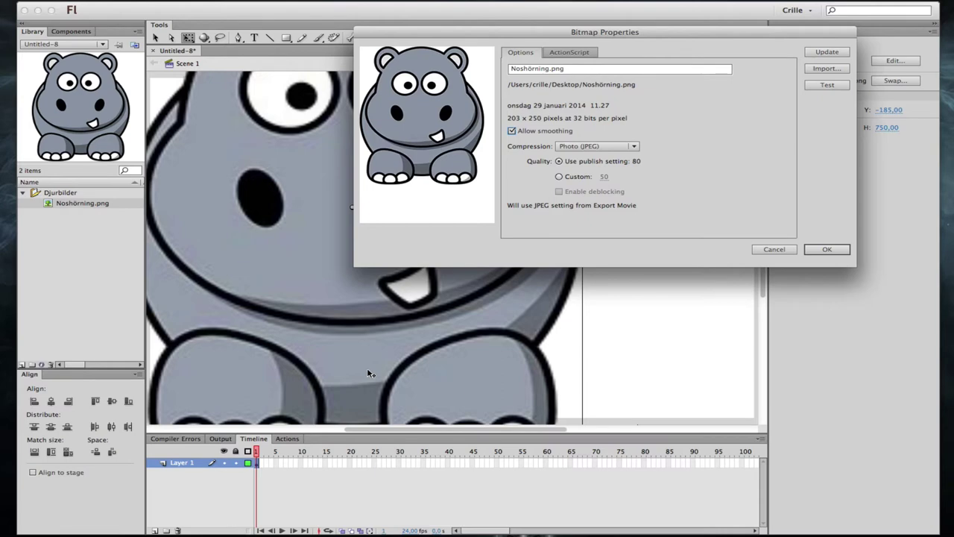
left_click(527, 133)
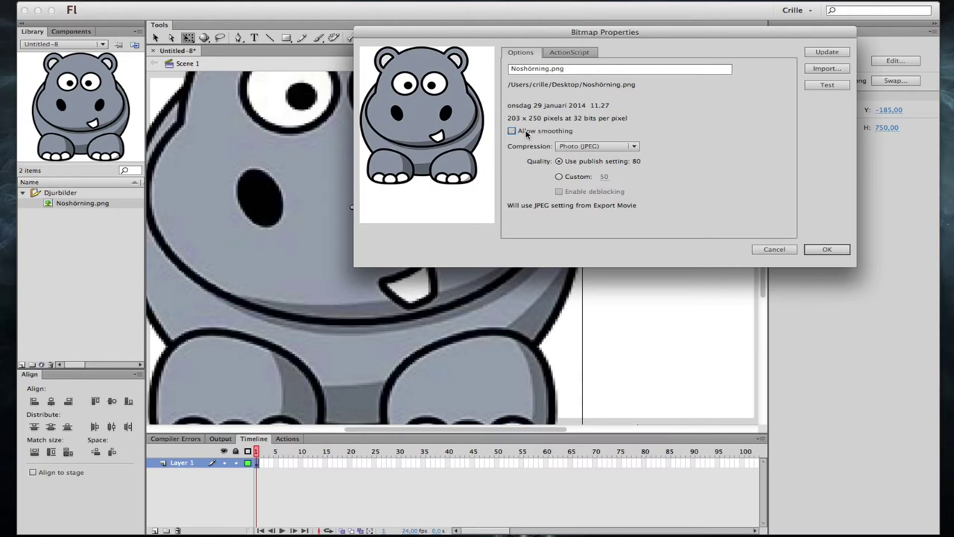
left_click(775, 250)
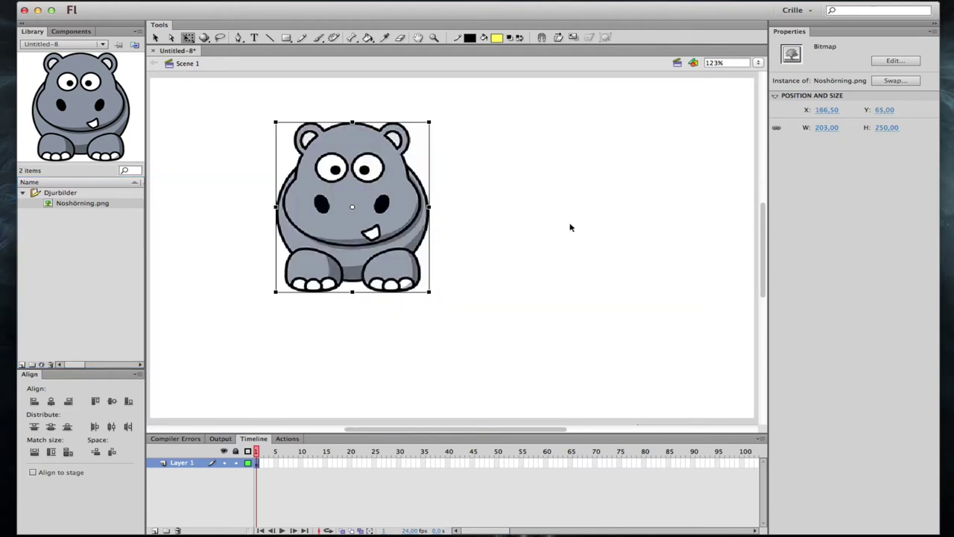
Step: Deselect the hippo image on the stage
left_click(544, 223)
left_click(327, 215)
left_click(599, 200)
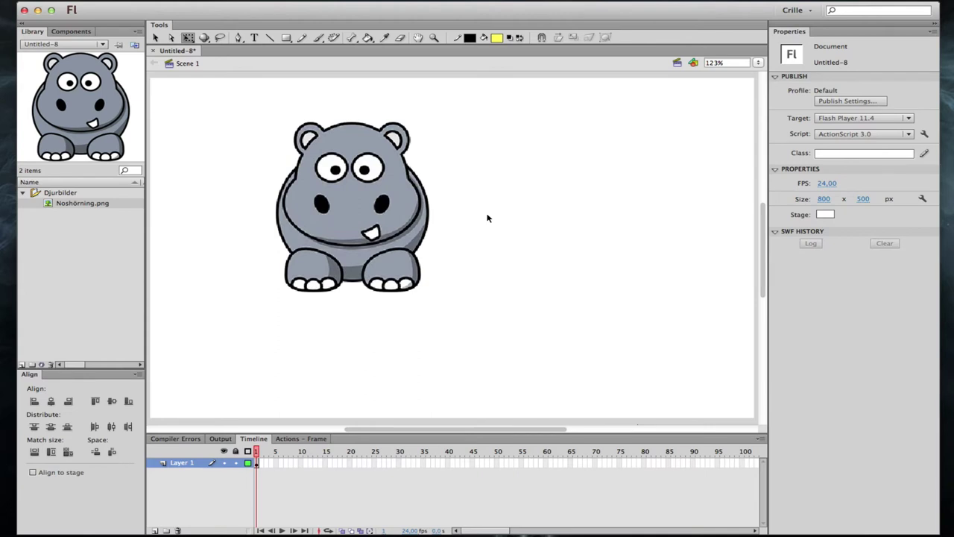
Step: Examine the pixels along the edge of the hippo bitmap's upper-right ear up close
key("z")
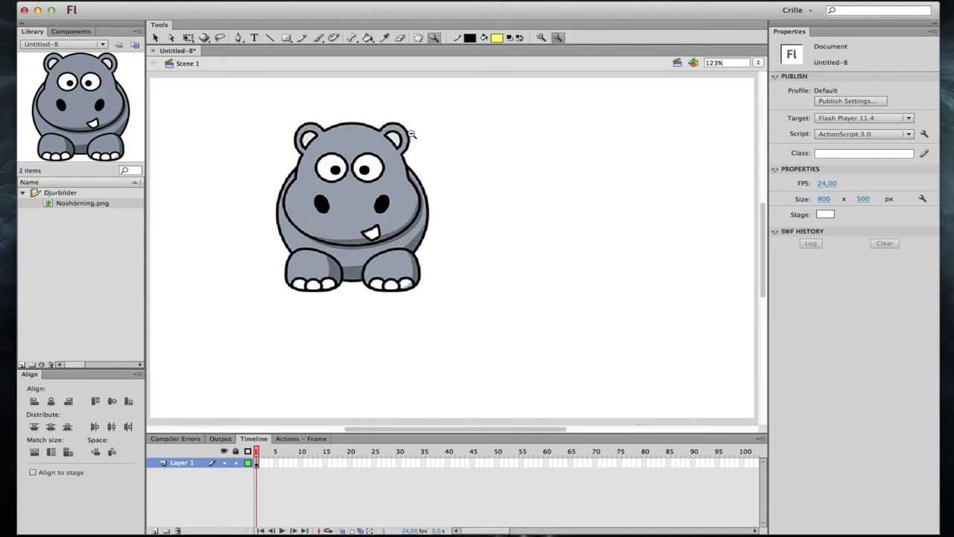
left_click_drag(383, 117, 413, 140)
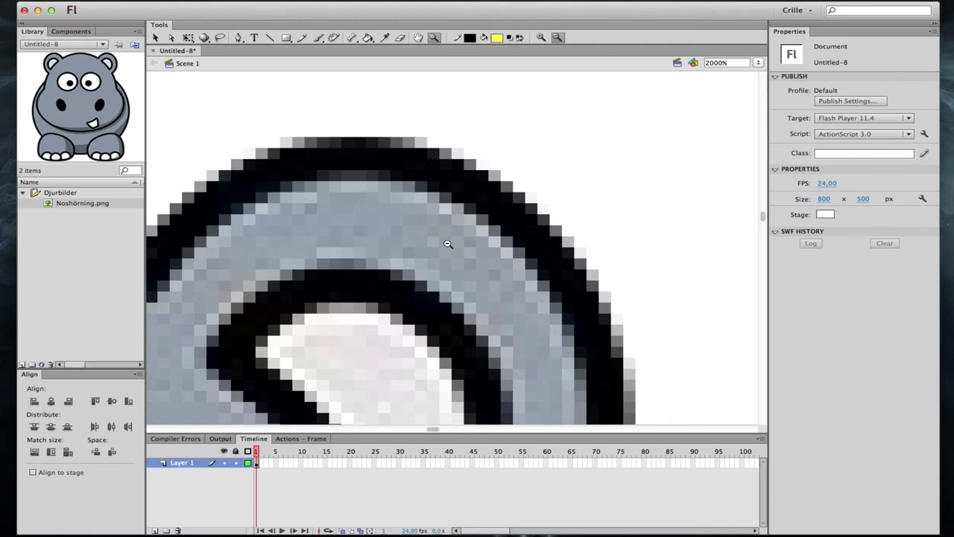
key("super+a")
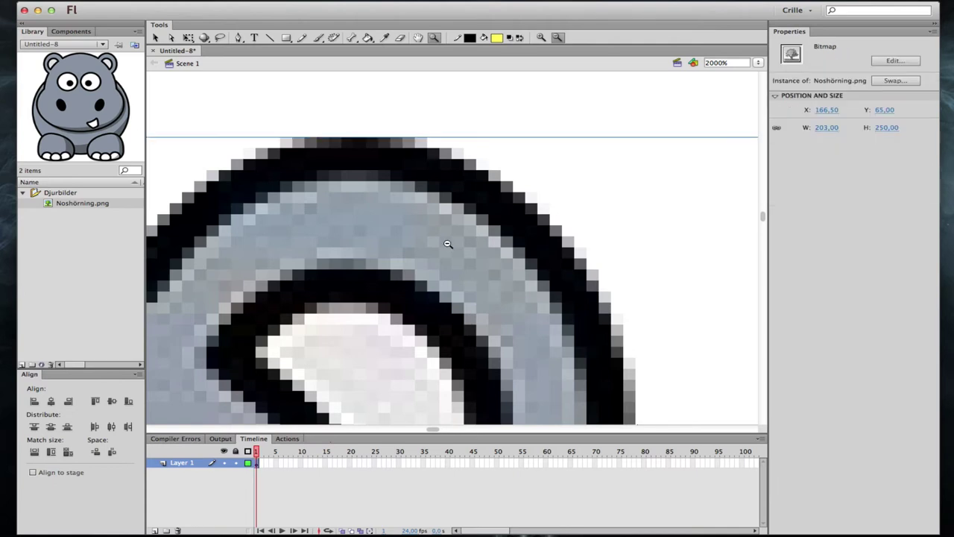
key("super+2")
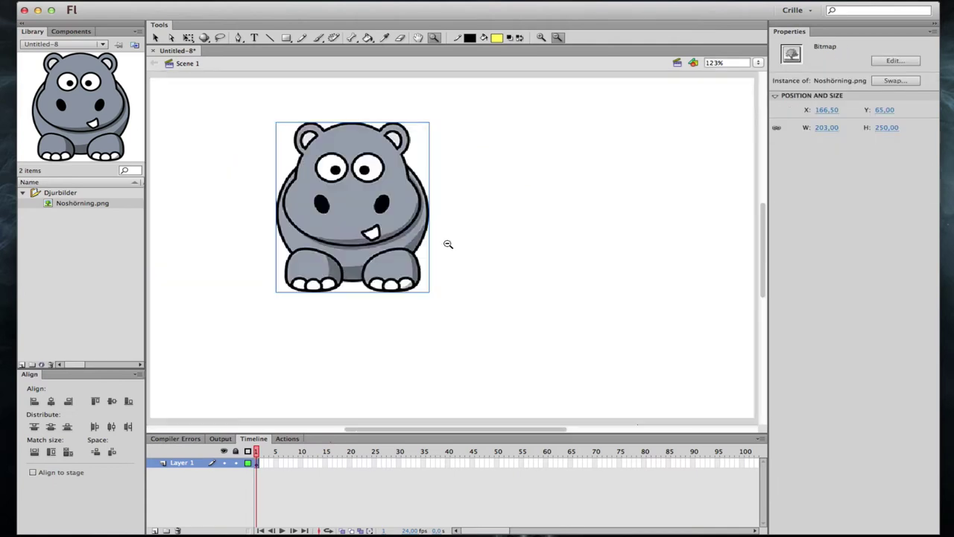
Step: Try tracing the hippo bitmap into vector shapes with a color threshold of 90
key("v")
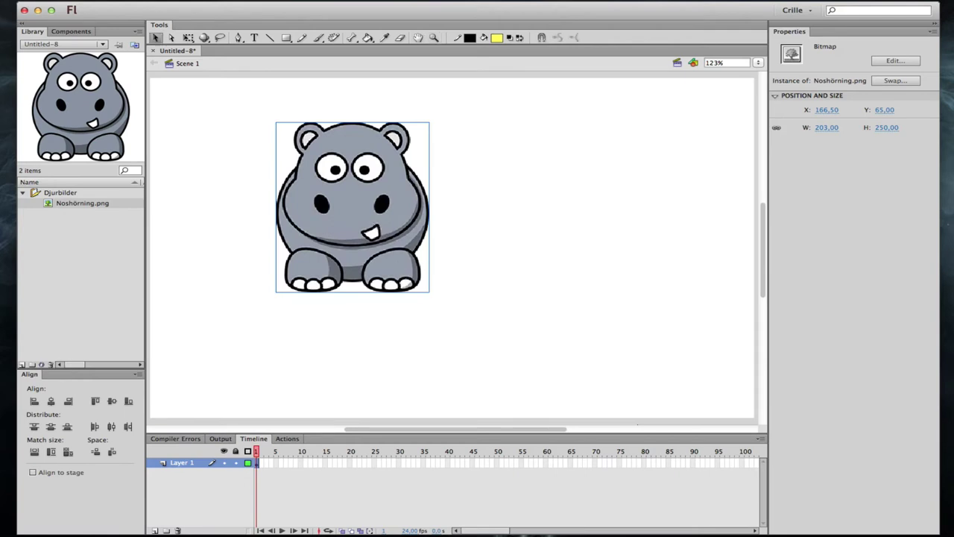
left_click(134, 0)
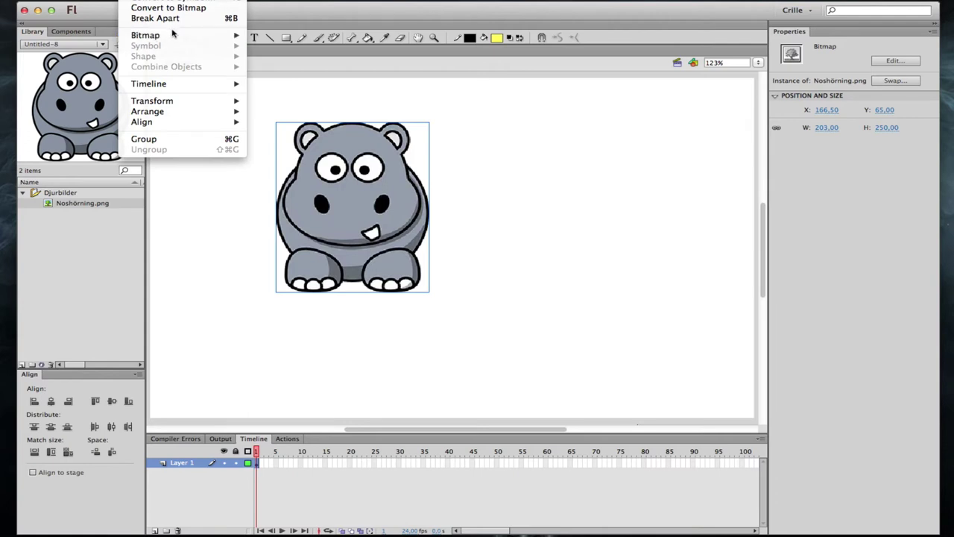
mouse_move(173, 35)
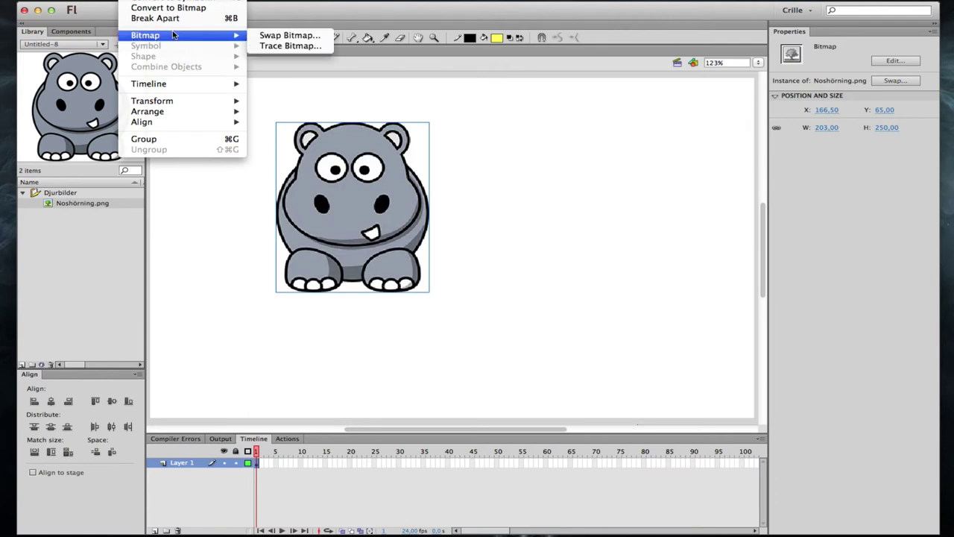
left_click(290, 46)
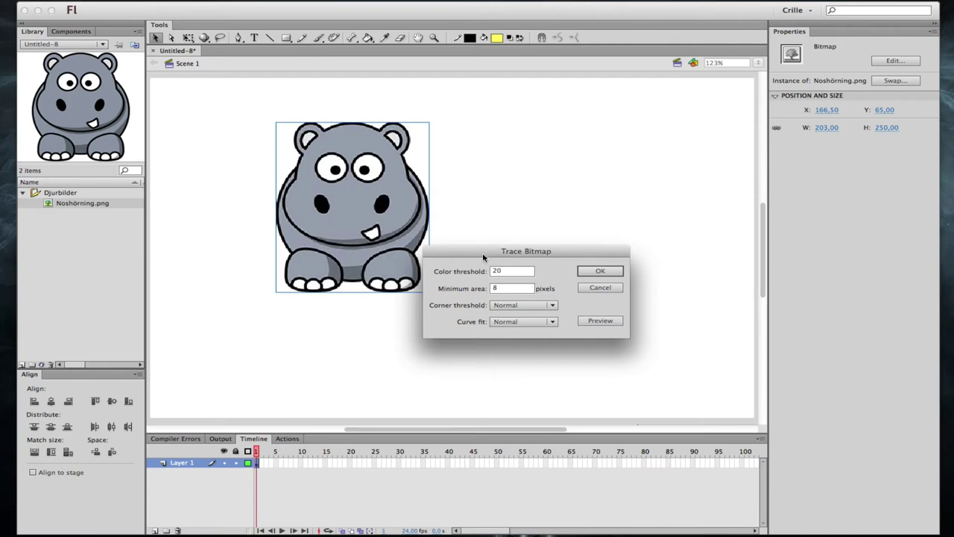
mouse_move(482, 253)
left_mouse_down()
mouse_move(497, 199)
mouse_move(512, 192)
left_mouse_up()
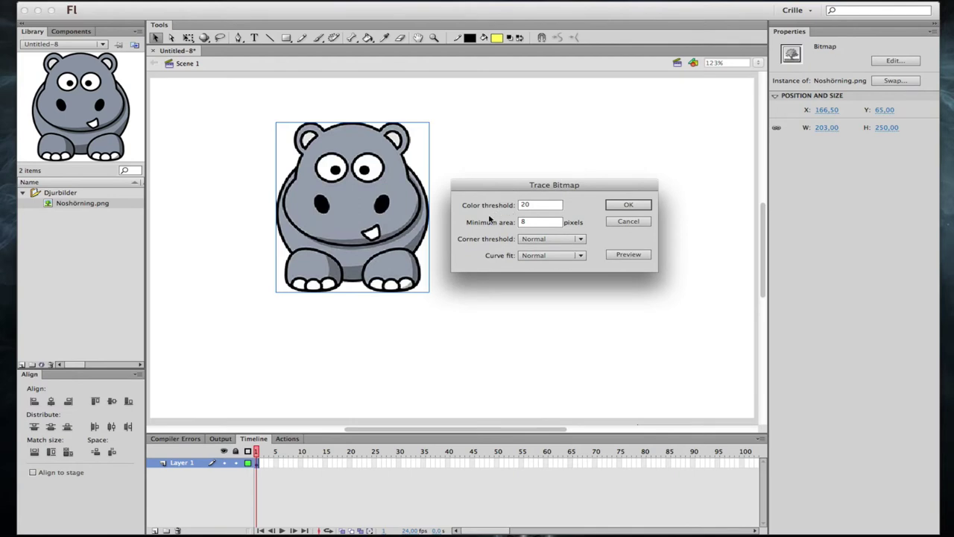
double_click(542, 204)
type("90")
left_click(643, 206)
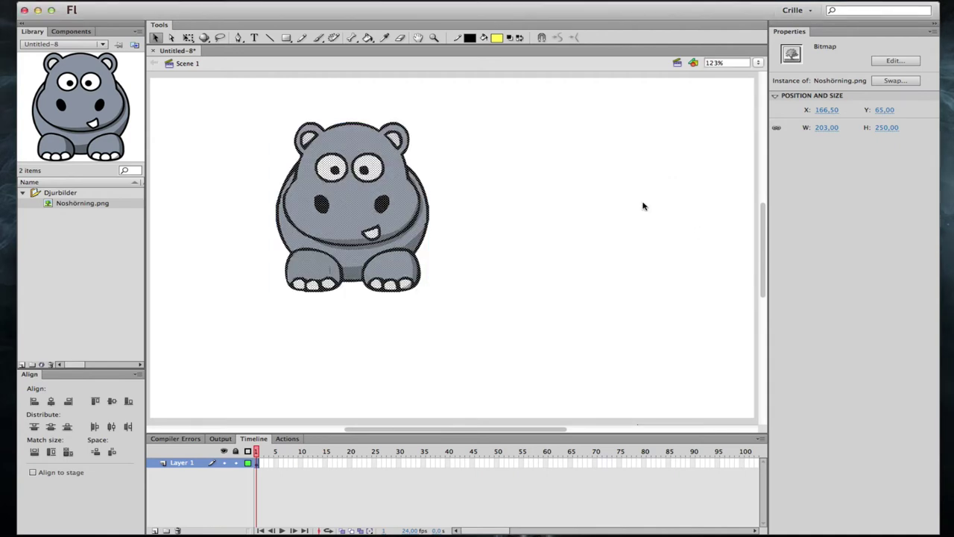
left_click(468, 194)
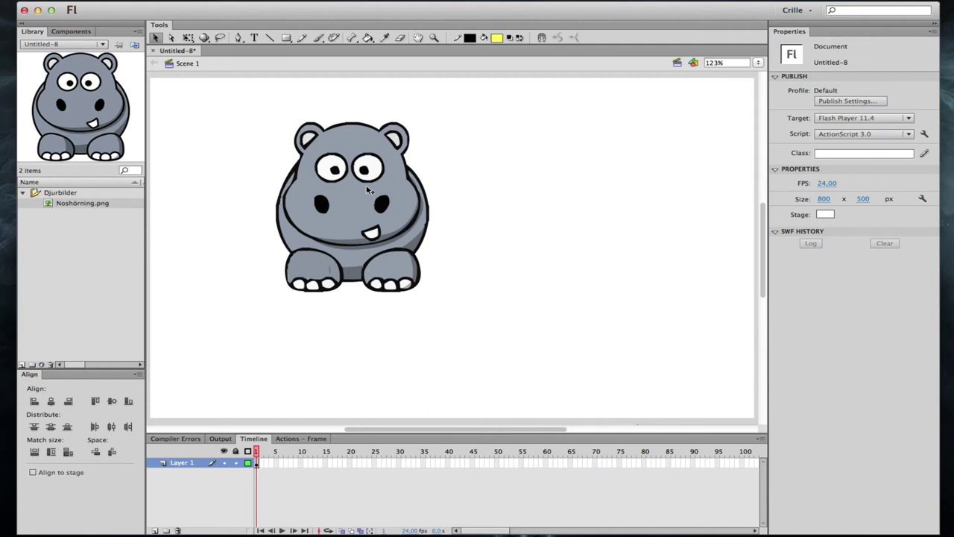
Step: Try smoothing the whole traced hippo shape, and undo both the smoothing and the trace
key("super+a")
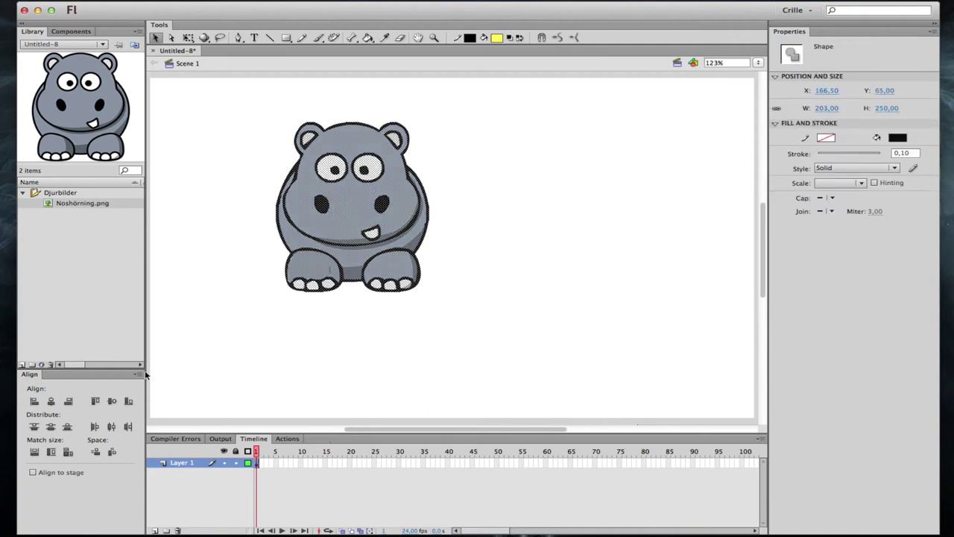
left_click(42, 364)
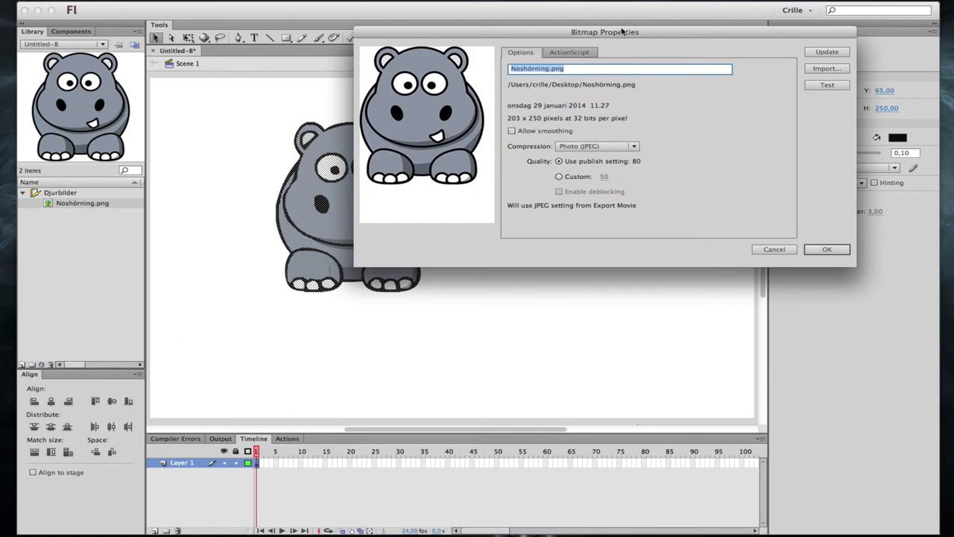
left_click(775, 250)
left_click(149, 1)
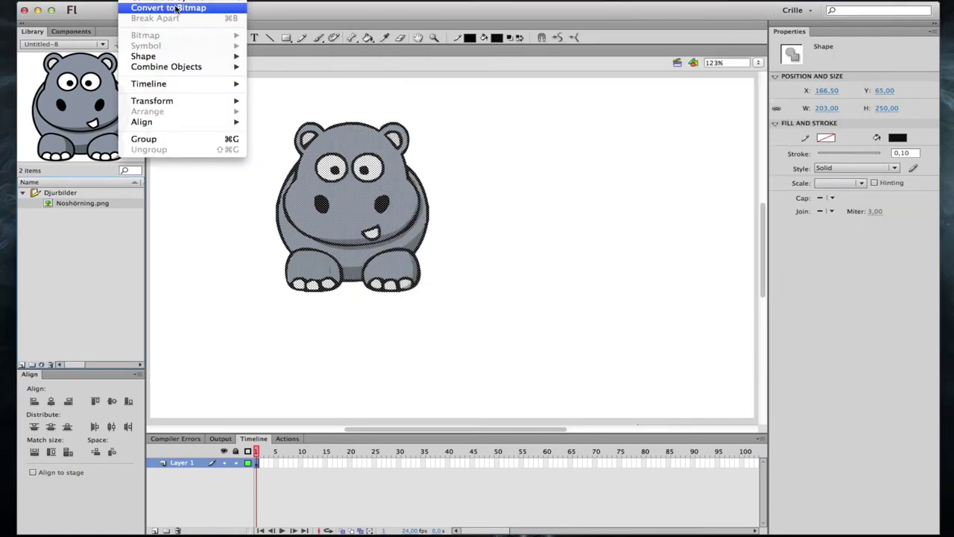
mouse_move(178, 55)
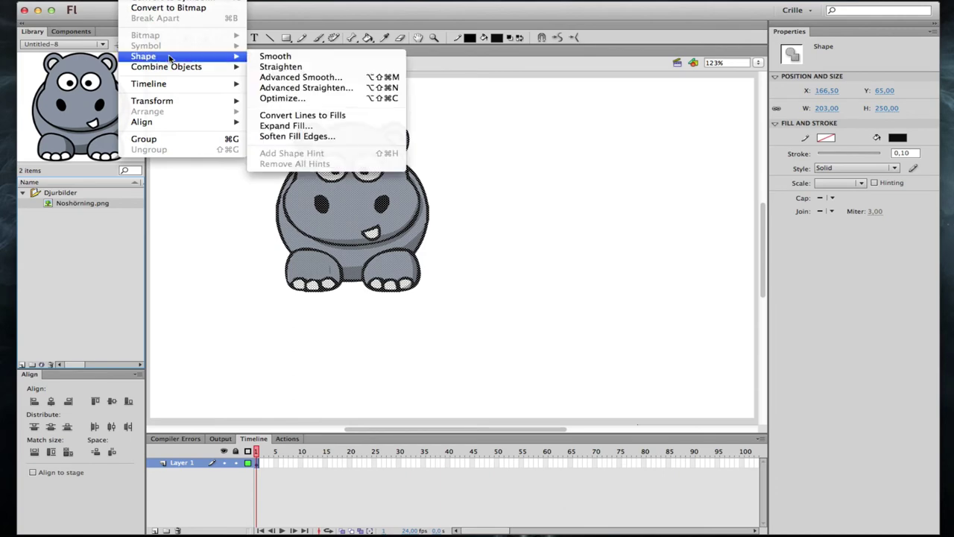
left_click(277, 58)
left_click(519, 150)
key("super+z")
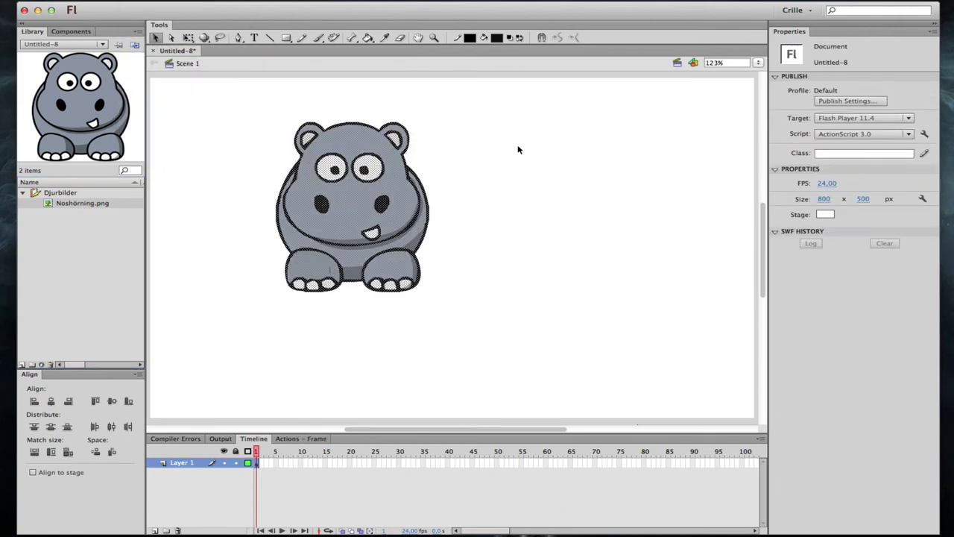
key("super+z")
Step: Start a bitmap trace of the hippo image and preview it with a color threshold of 10
left_click(403, 164)
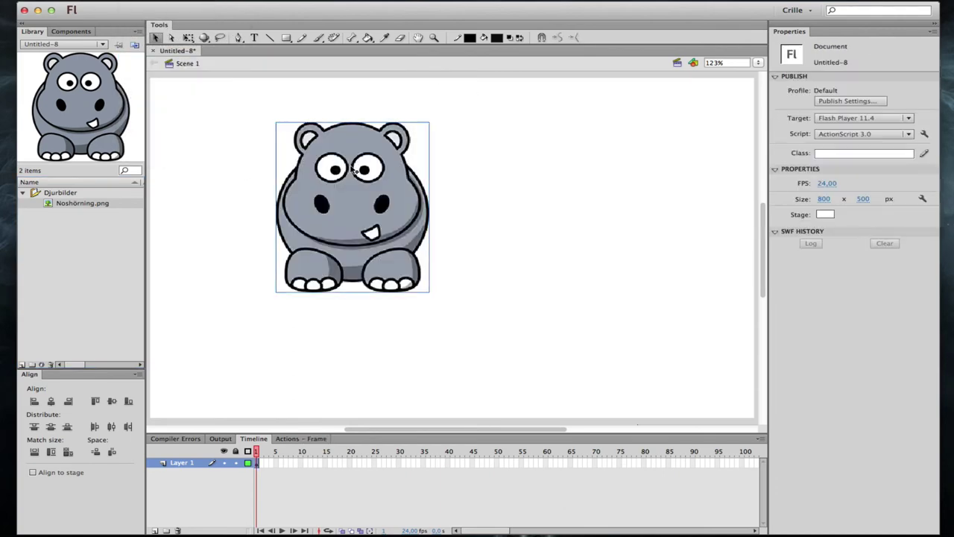
left_click(173, 0)
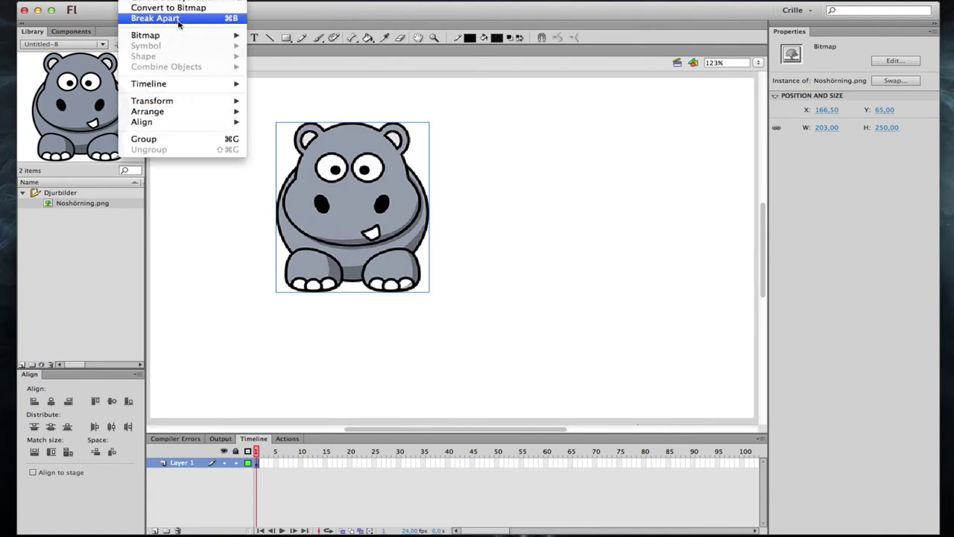
mouse_move(177, 35)
left_click(312, 48)
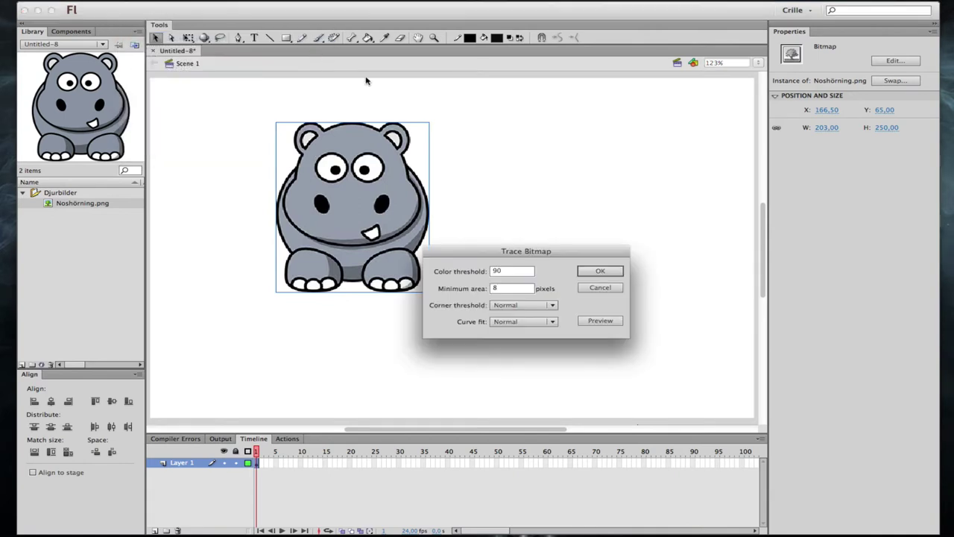
left_click_drag(564, 251, 582, 133)
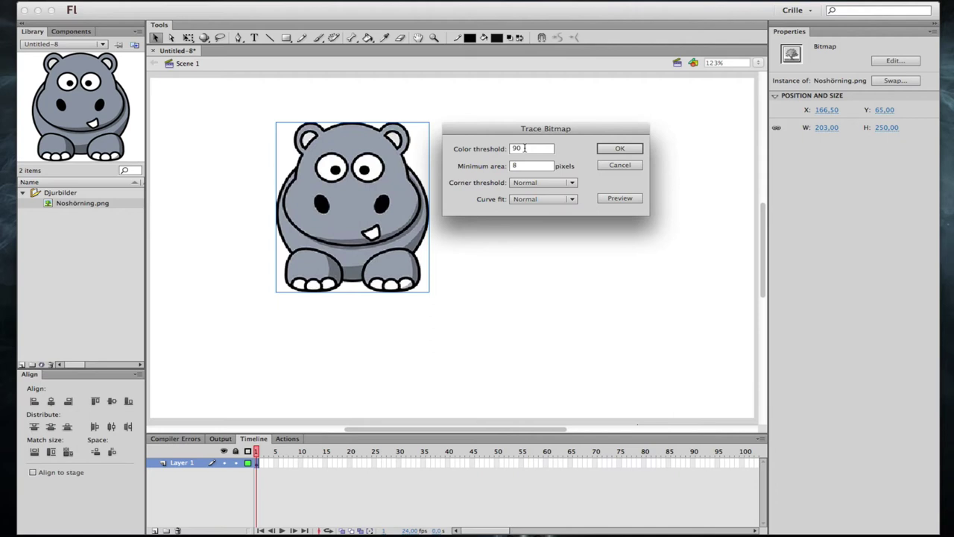
left_click_drag(525, 149, 501, 146)
type("10")
left_click(623, 199)
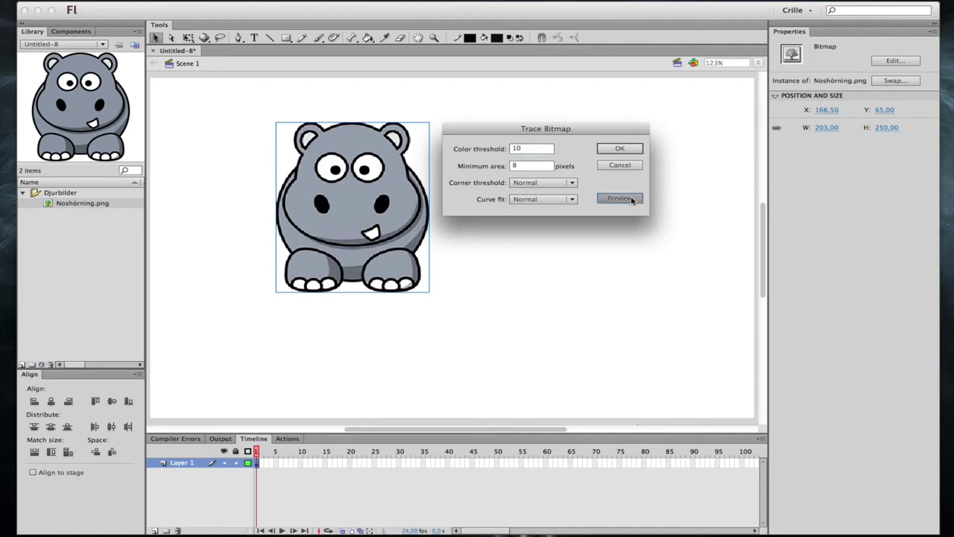
Step: Preview the trace with a color threshold of 100, and set the threshold to 20 for another preview
double_click(527, 149)
type("100")
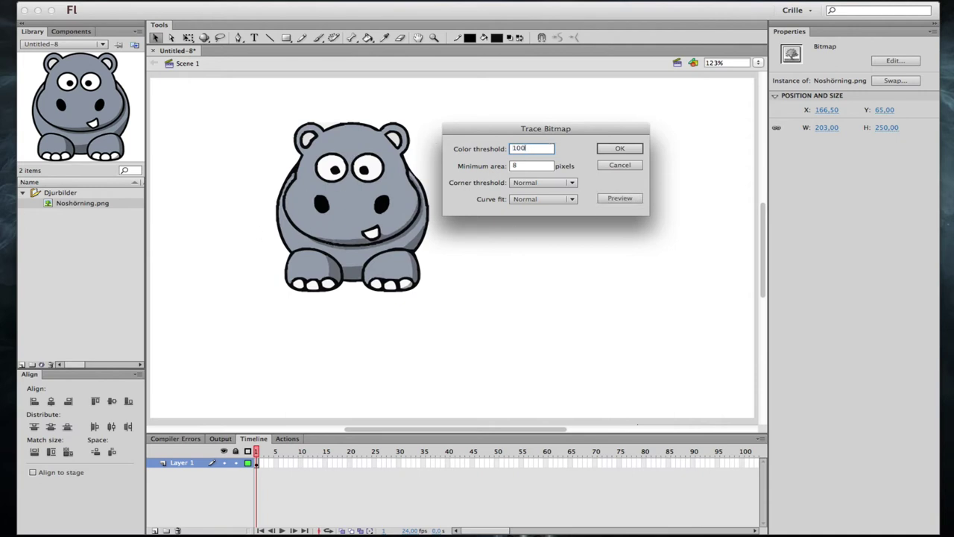
left_click(620, 198)
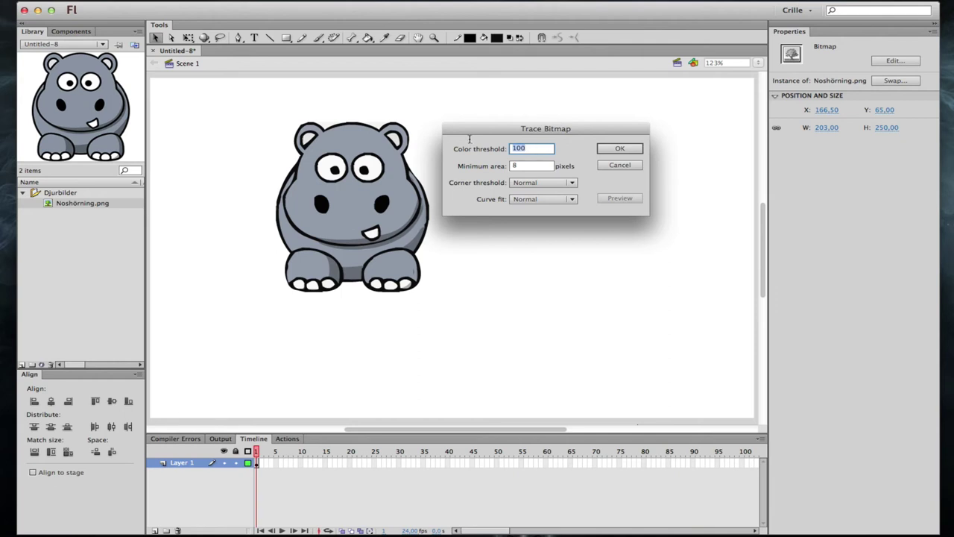
type("20")
left_click(620, 198)
Step: Preview the trace with the curve fit set to Pixels and to Very Smooth
left_click(561, 202)
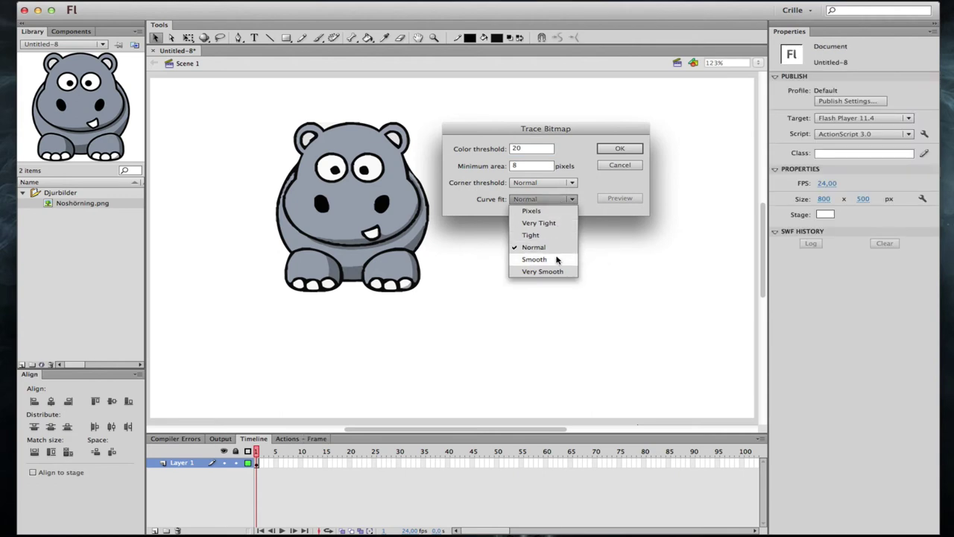
left_click(542, 212)
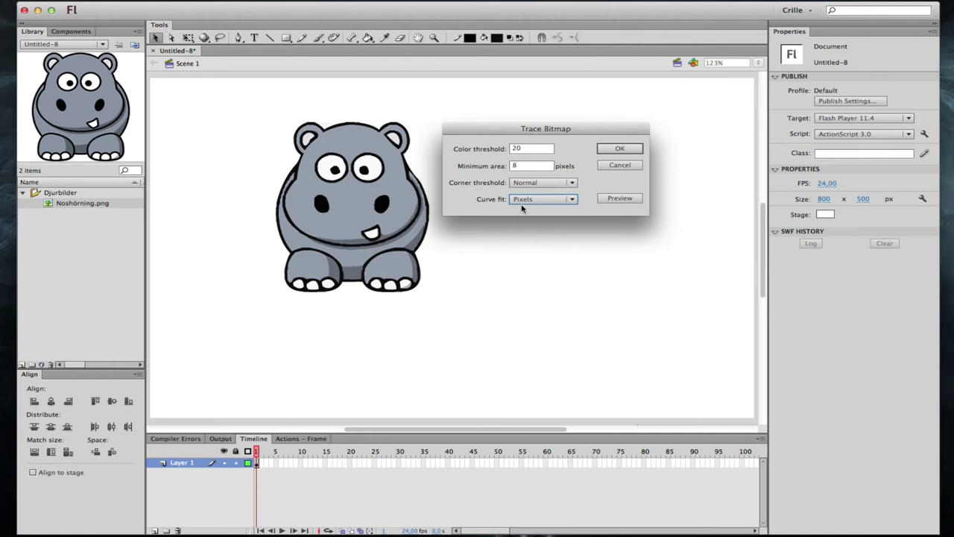
left_click(619, 198)
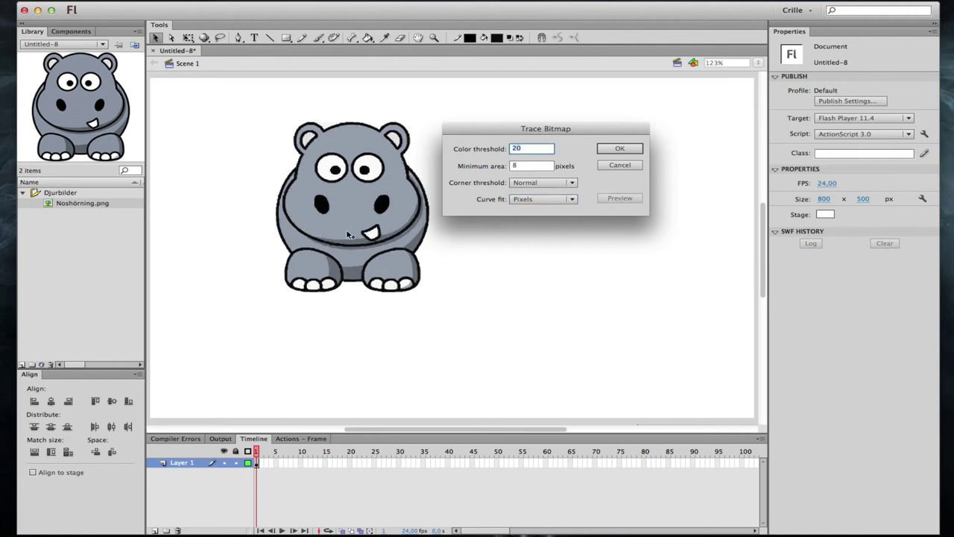
left_click(565, 199)
left_click(558, 271)
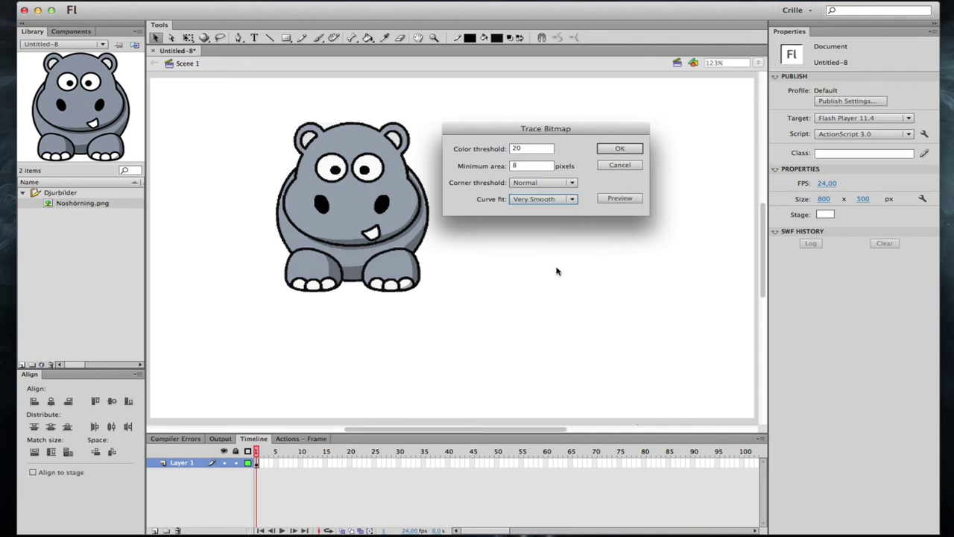
left_click(635, 198)
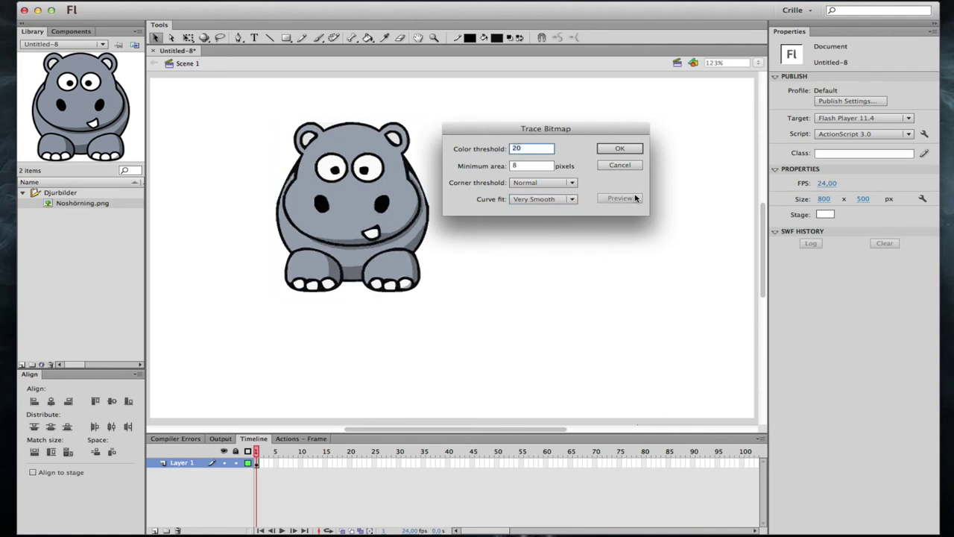
Step: Set the curve fit to Normal, apply the bitmap trace, and deselect the traced hippo
left_click(553, 199)
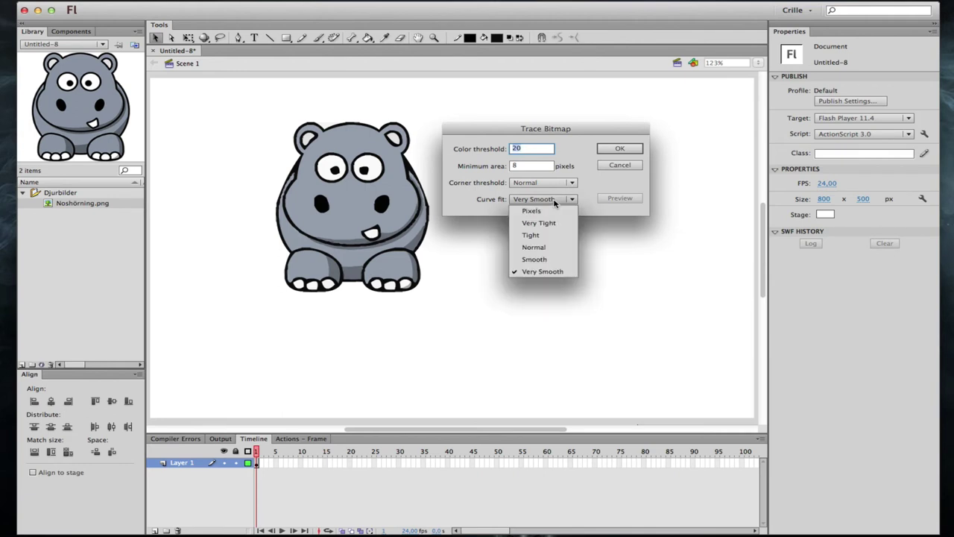
left_click(548, 248)
left_click(620, 198)
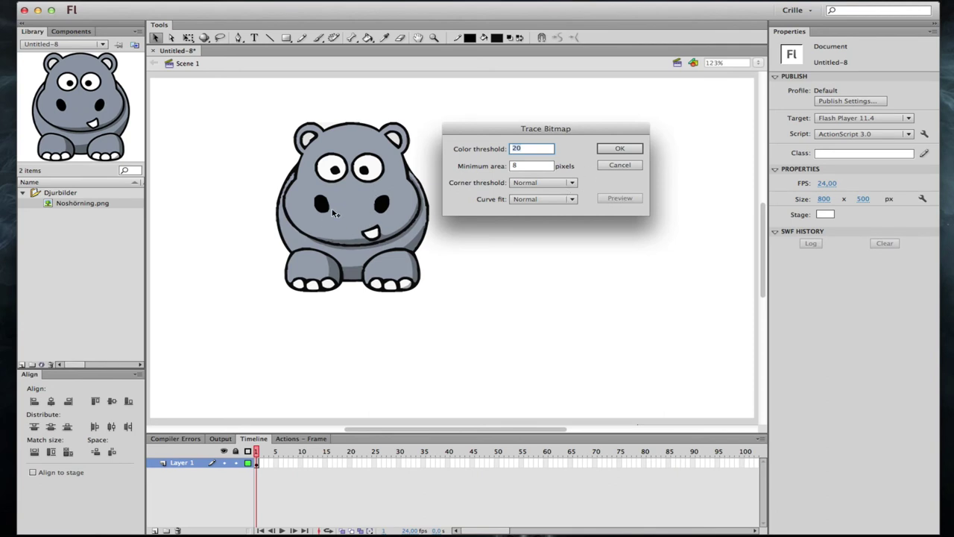
left_click(619, 149)
left_click(503, 216)
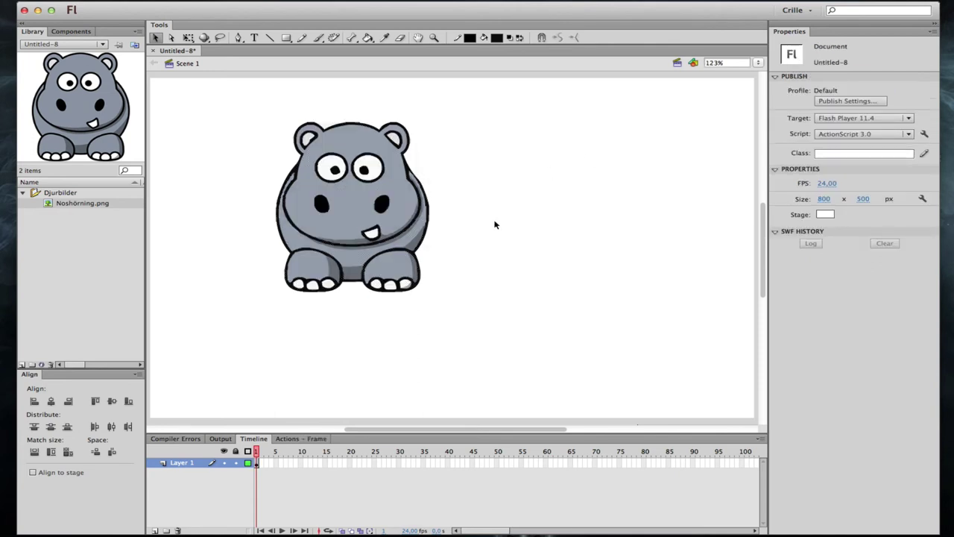
Step: Reshape the black outline of the hippo's upper-right ear by pulling its outer-edge anchor point outward with the Subselection tool
key("z")
left_click_drag(385, 115, 418, 149)
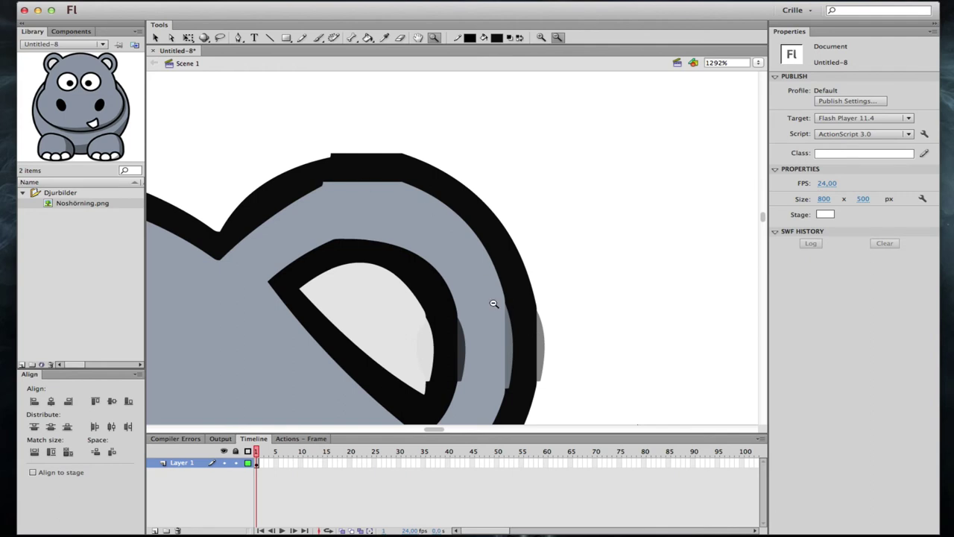
left_click(238, 37)
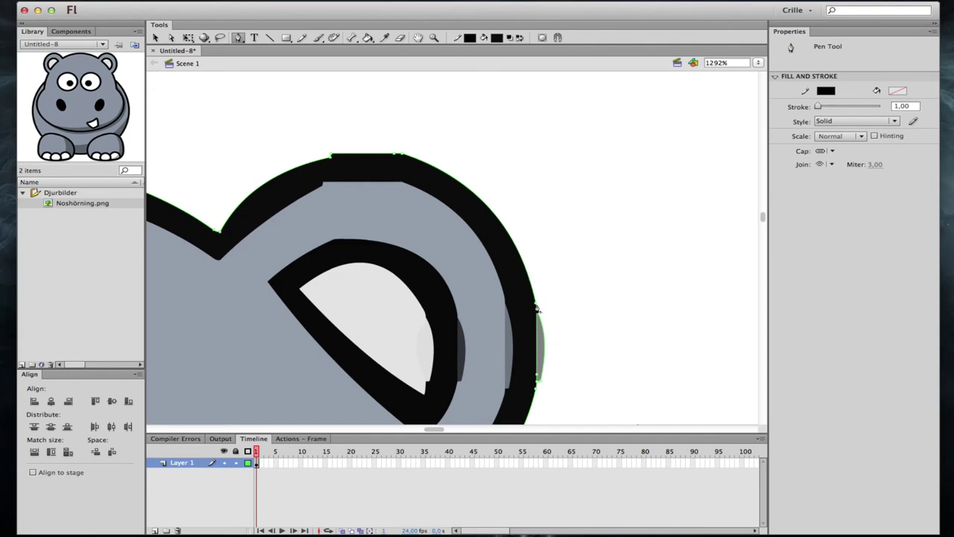
key("a")
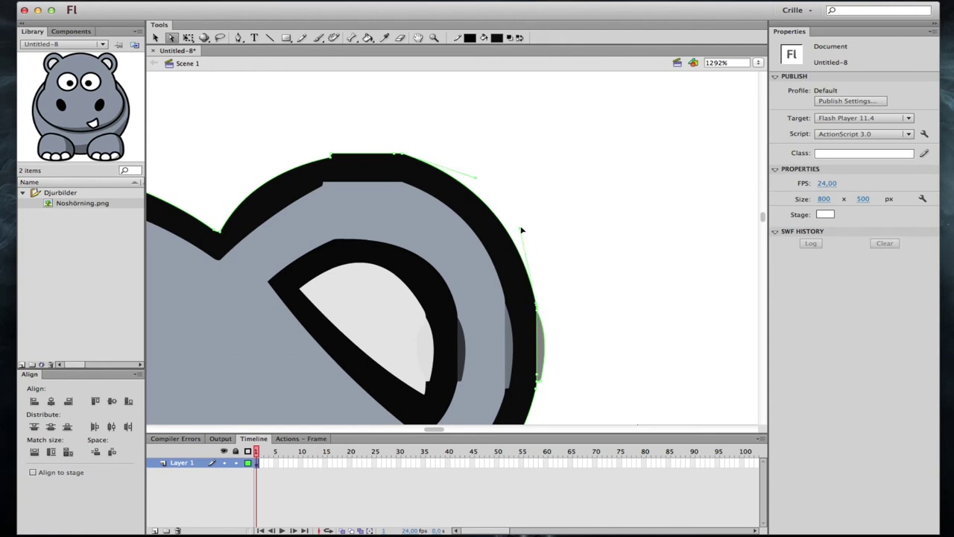
mouse_move(521, 230)
left_mouse_down()
mouse_move(545, 230)
mouse_move(524, 228)
left_mouse_up()
left_click_drag(539, 308, 559, 279)
left_click(662, 283)
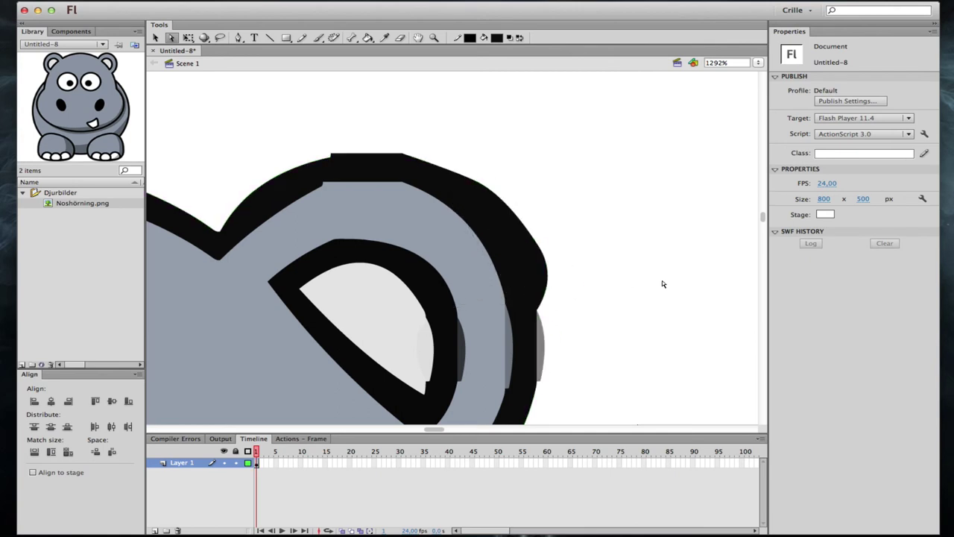
key("super+2")
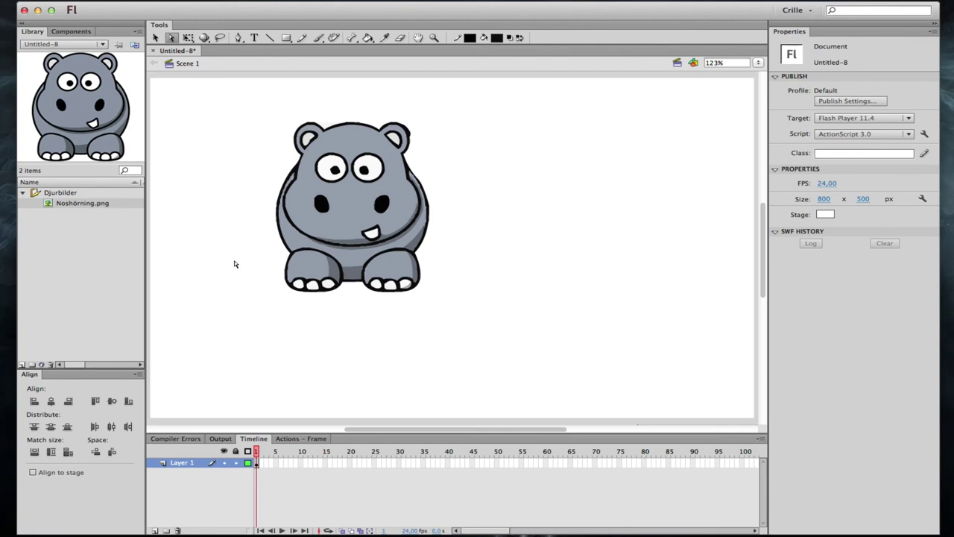
left_click(141, 2)
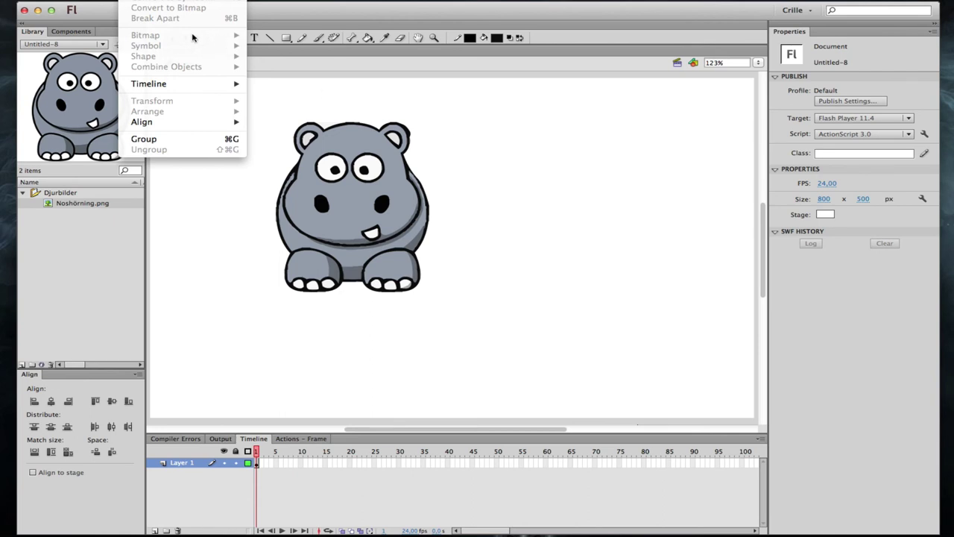
left_click(522, 194)
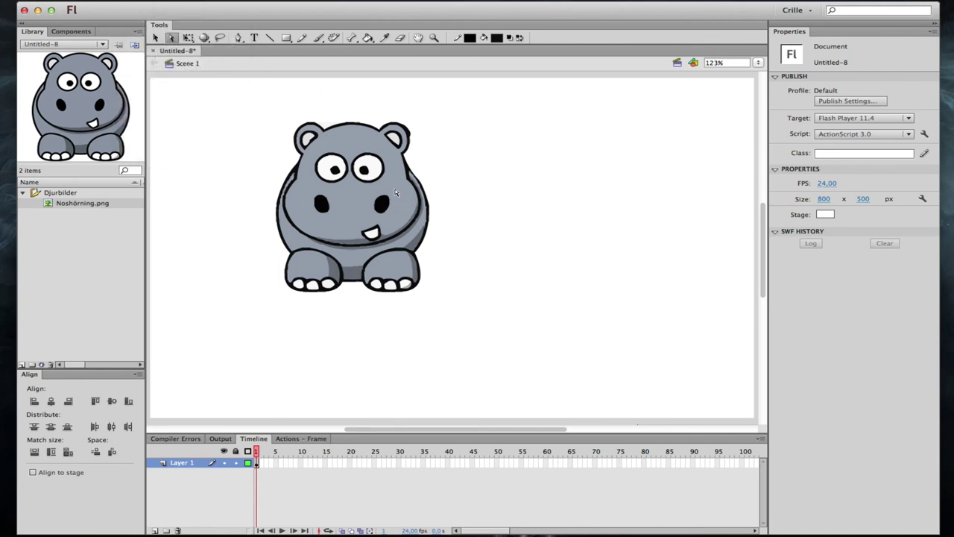
double_click(429, 213)
left_click(493, 192)
Step: Try moving the hippo's grey face fill and front foot fill away from the drawing, and undo both moves
key("v")
left_click(377, 172)
left_click(363, 224)
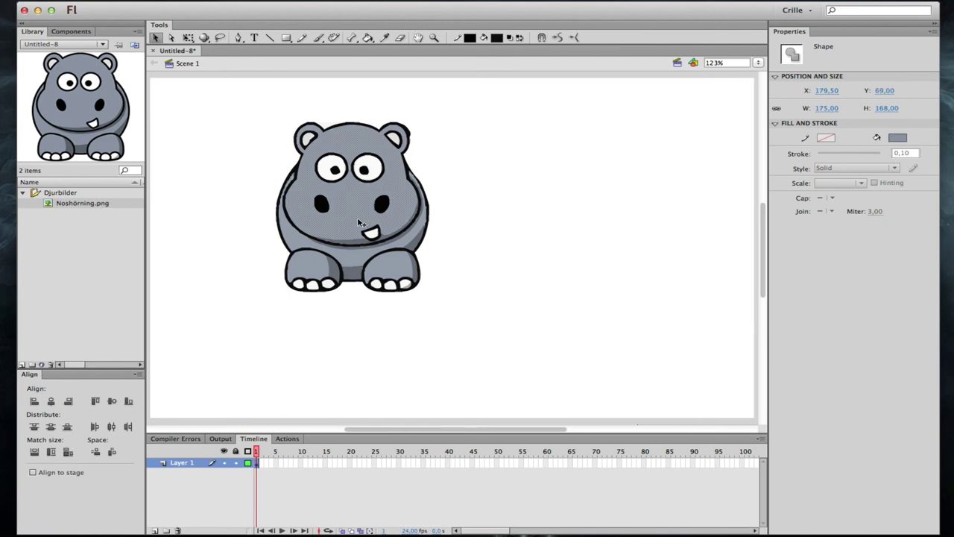
left_click_drag(356, 218, 615, 212)
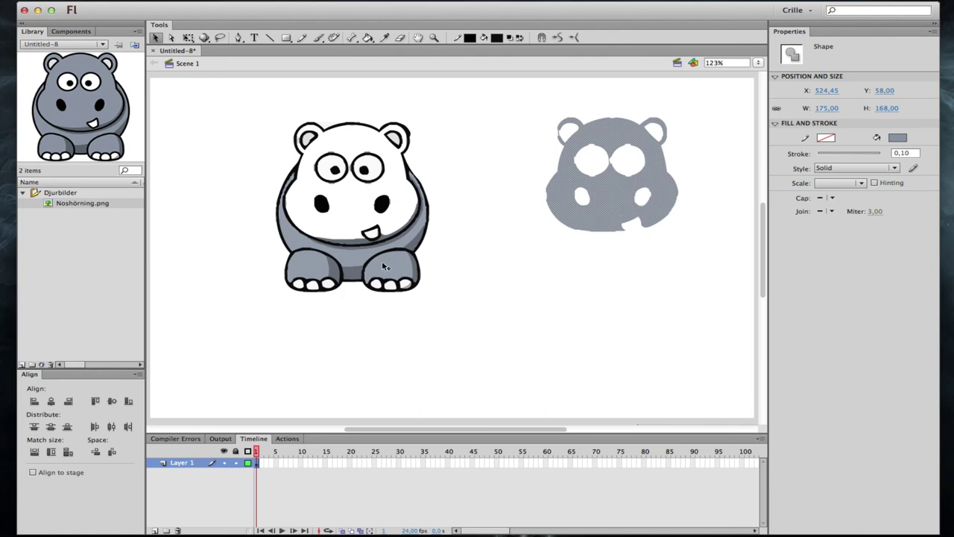
left_click_drag(383, 267, 564, 341)
key("ctrl+z")
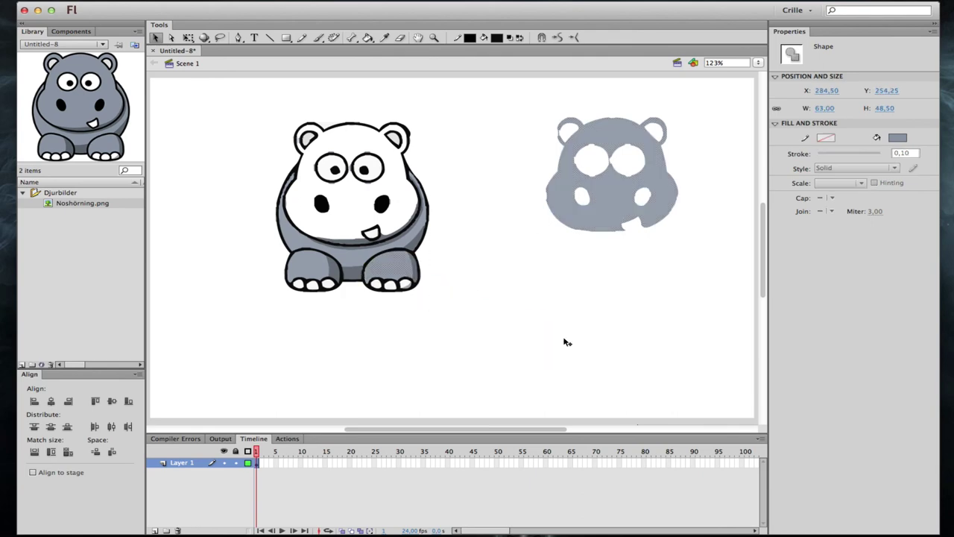
key("ctrl+z")
left_click(470, 311)
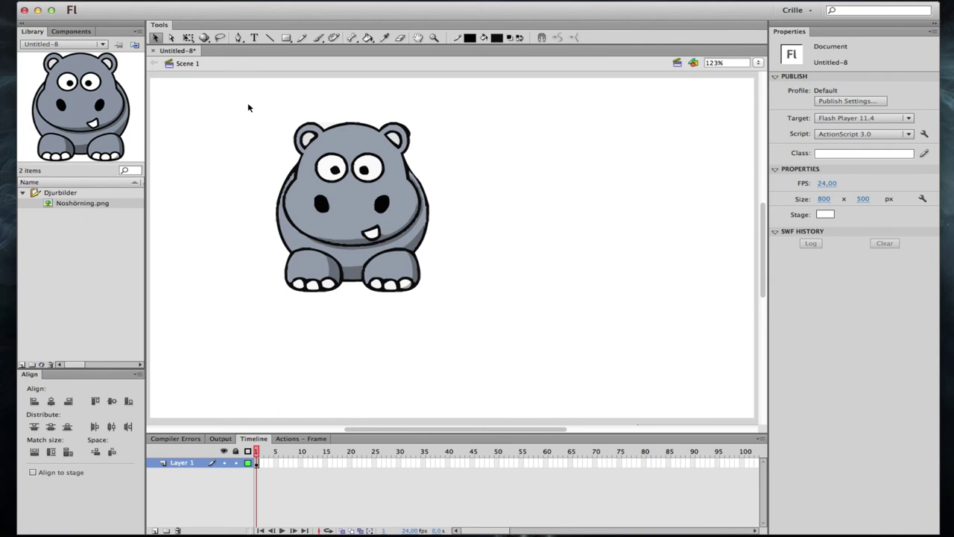
Step: Try moving the white of the hippo's left eye out of the drawing, and undo the move
left_click(334, 165)
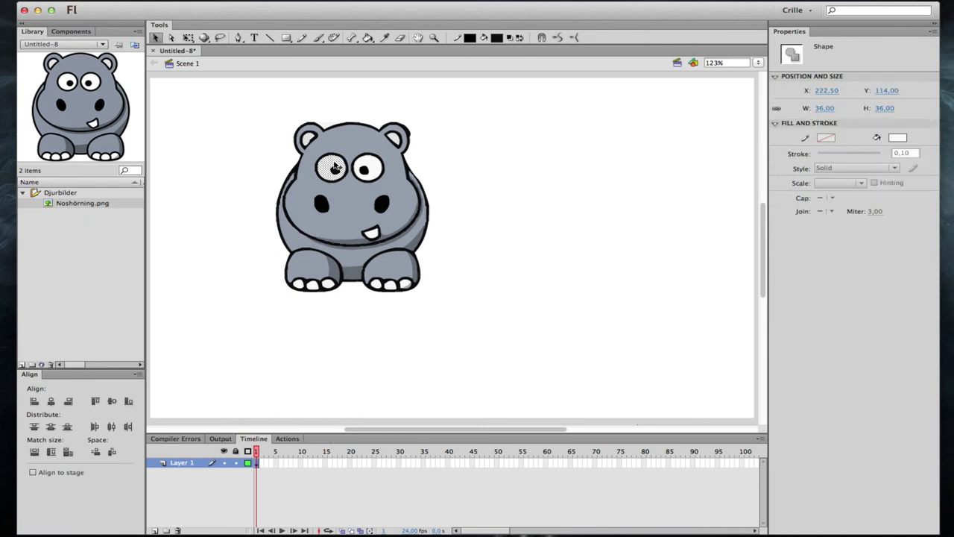
left_click_drag(333, 165, 222, 174)
key("super+z")
left_click(437, 147)
Step: Select all the traced shapes of the hippo and combine them into one group
left_click_drag(454, 111, 241, 331)
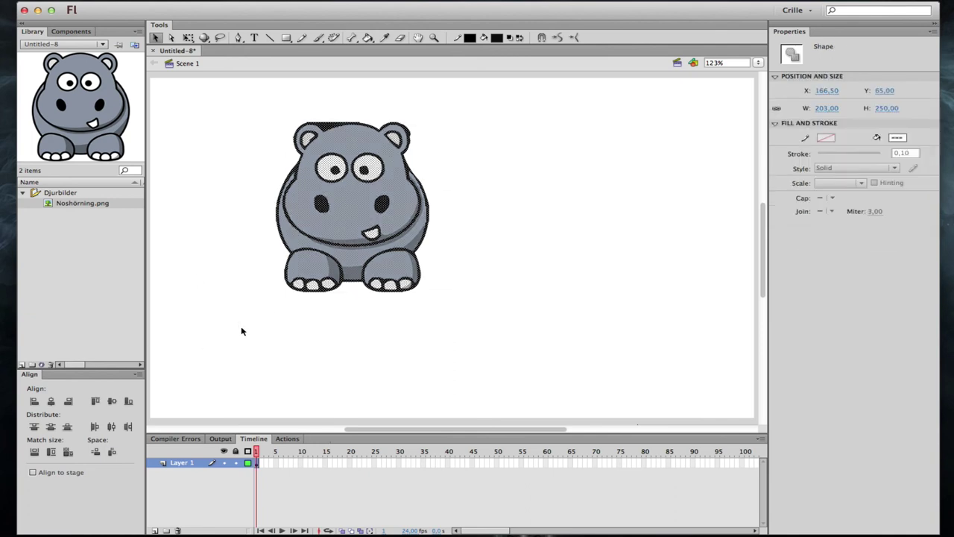
left_click(474, 224)
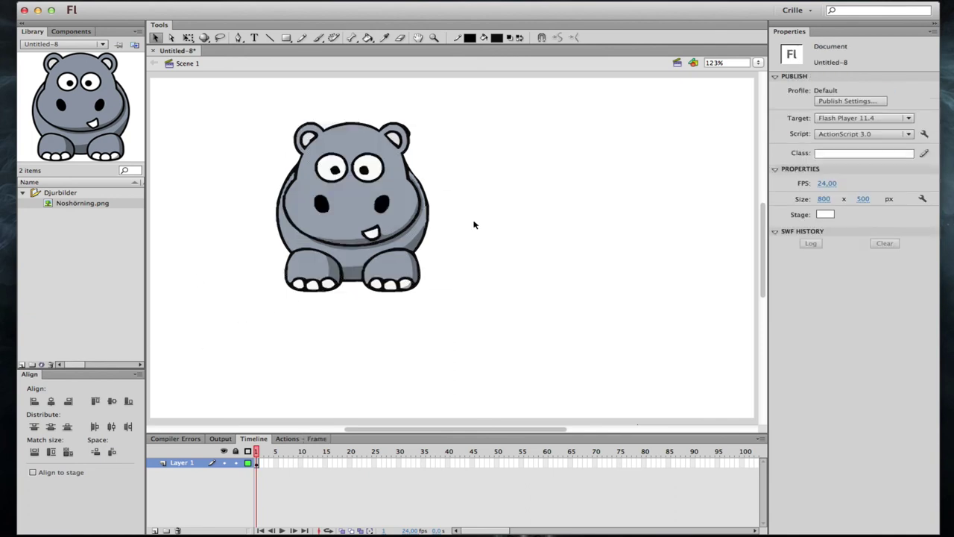
left_click_drag(237, 84, 438, 302)
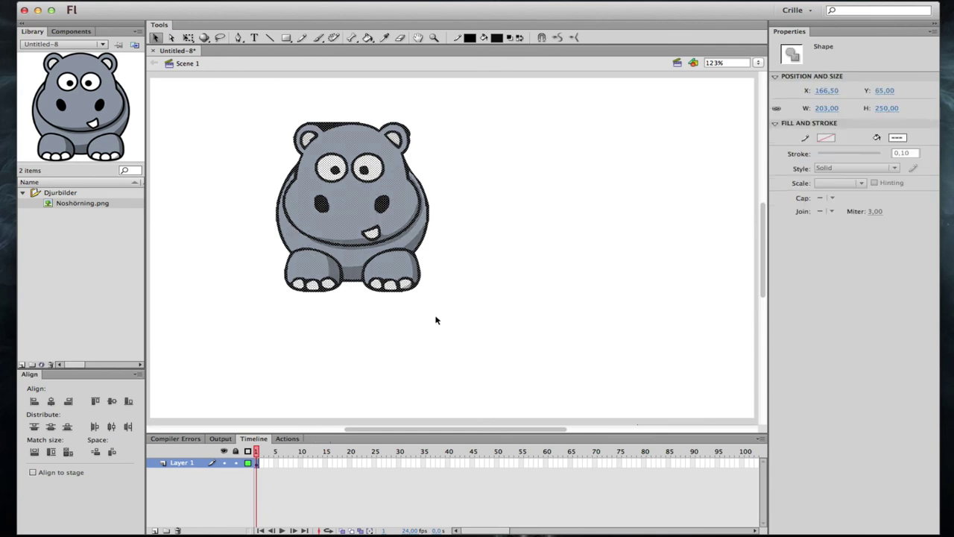
left_click(138, 1)
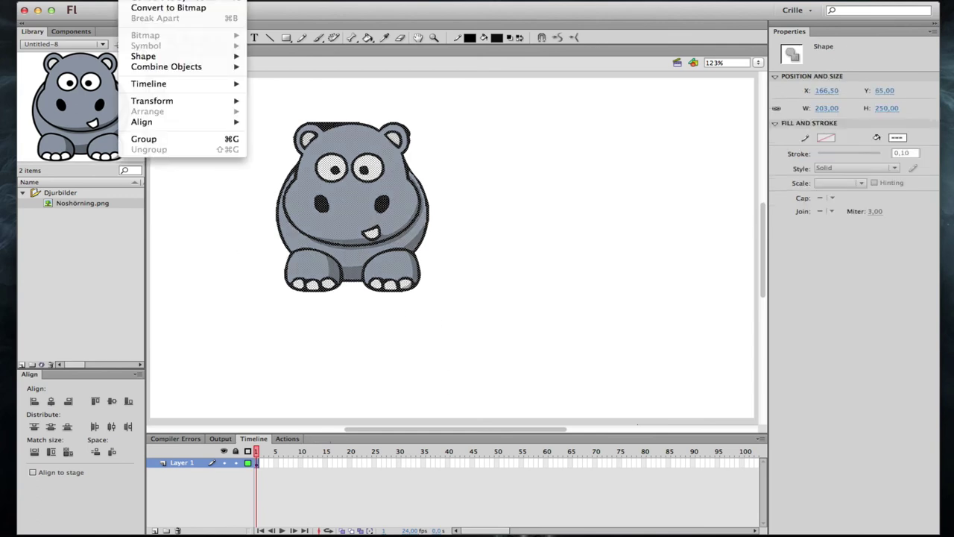
mouse_move(181, 58)
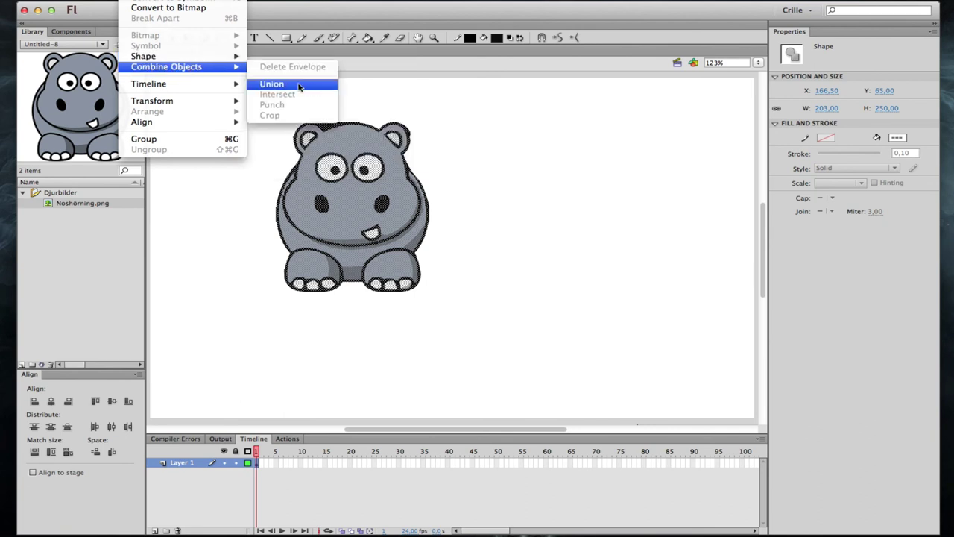
left_click(176, 139)
left_click(578, 208)
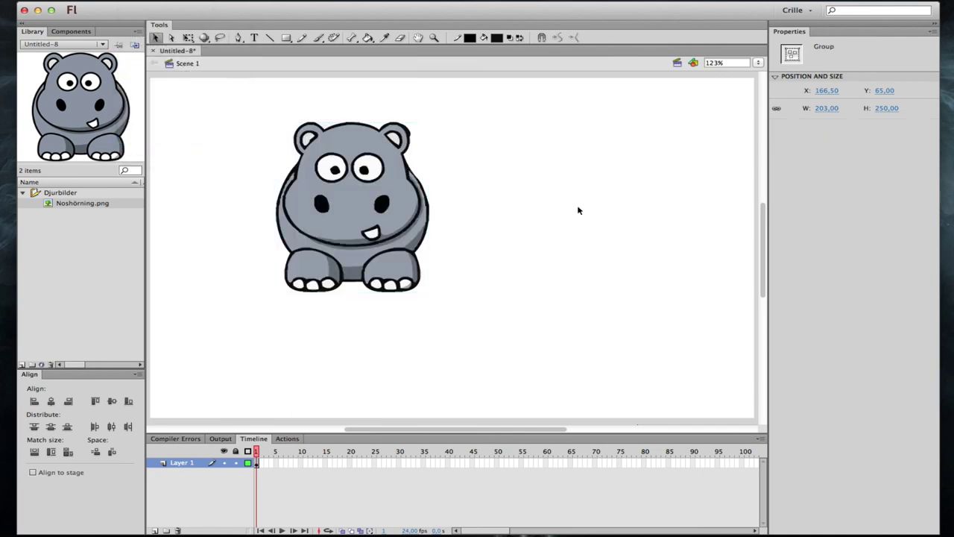
Step: Move the hippo group to the right side of the stage and enlarge it to about 599 by 738 px with Free Transform
left_click(373, 150)
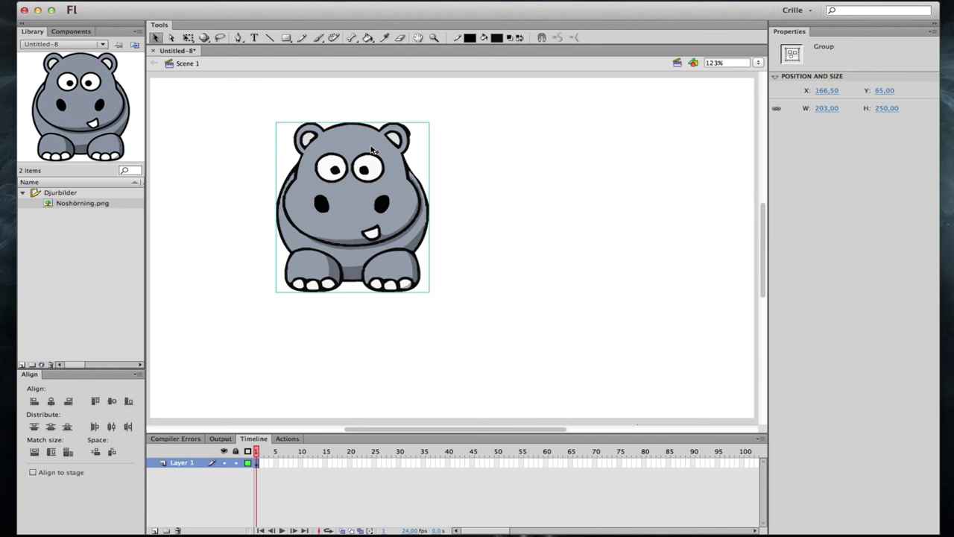
left_click_drag(385, 172, 571, 170)
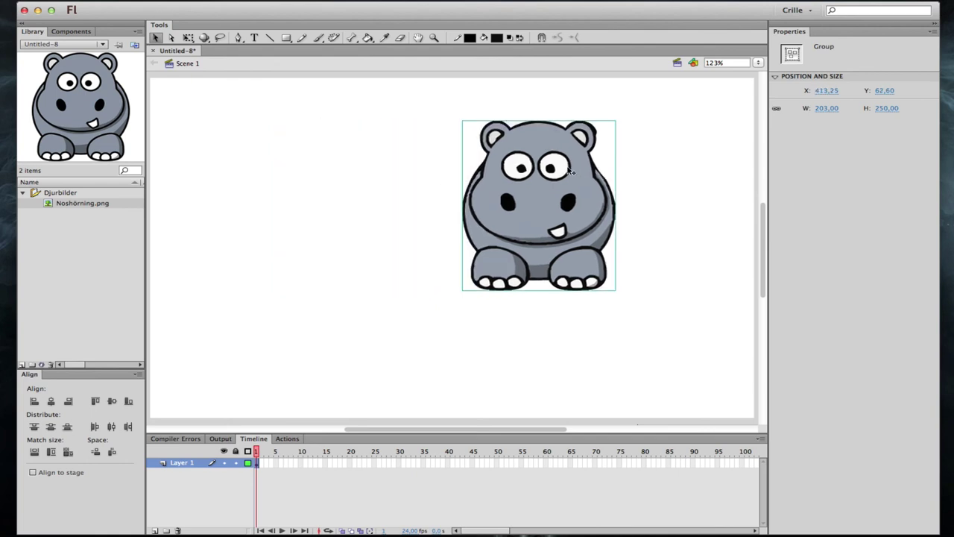
key("q")
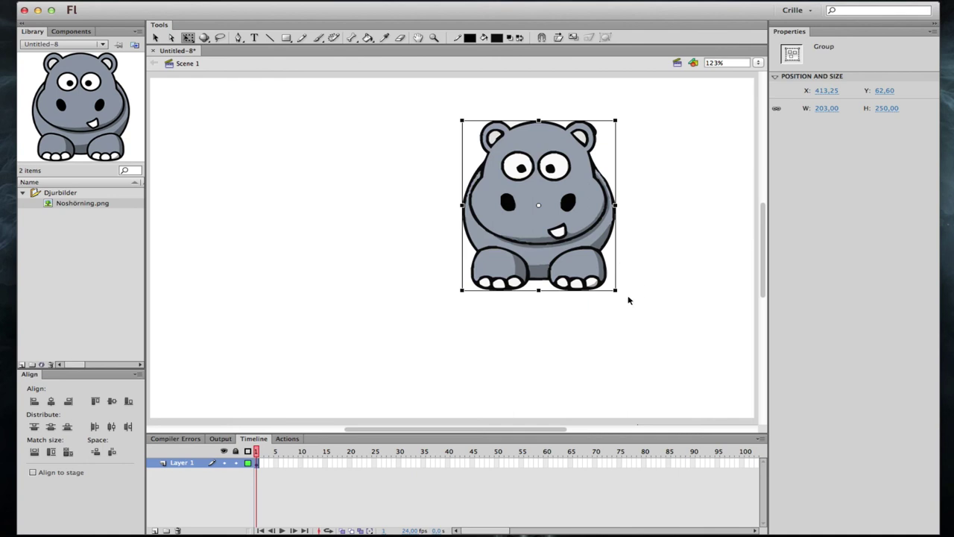
left_click_drag(616, 290, 931, 521)
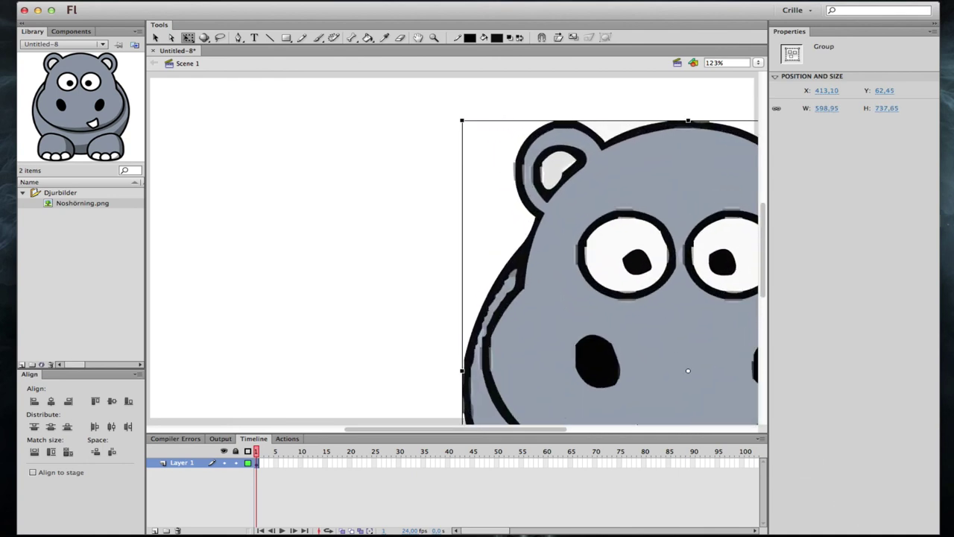
Step: Enlarge the hippo group to about 1027 by 1264 px, and shrink it to about 561 by 691 px
scroll(671, 316, "down", 3)
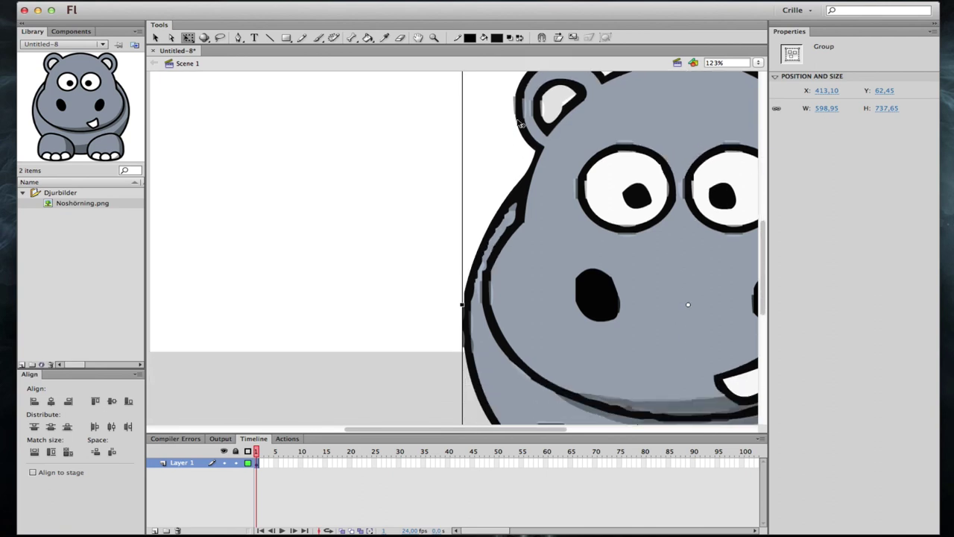
scroll(532, 198, "up", 10)
scroll(483, 332, "down", 3)
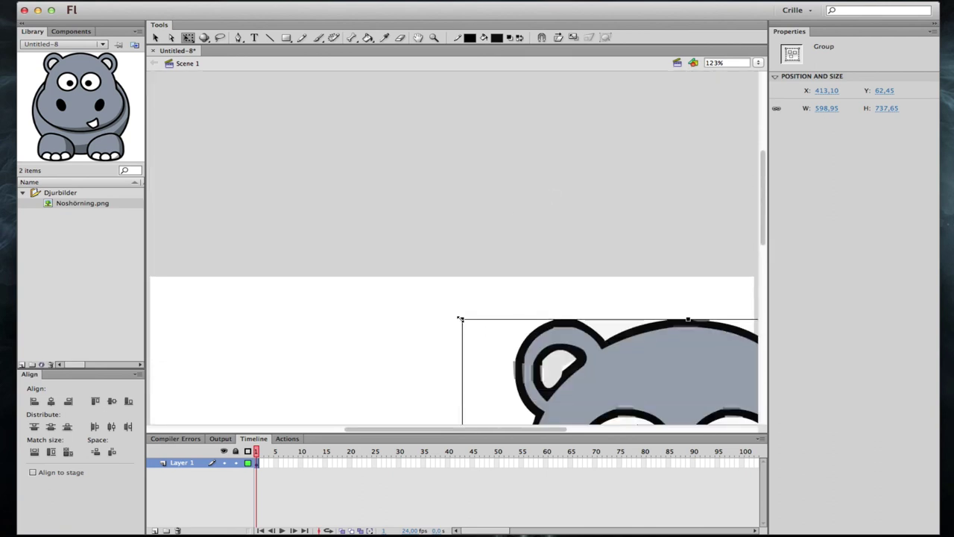
left_click_drag(460, 318, 526, 389)
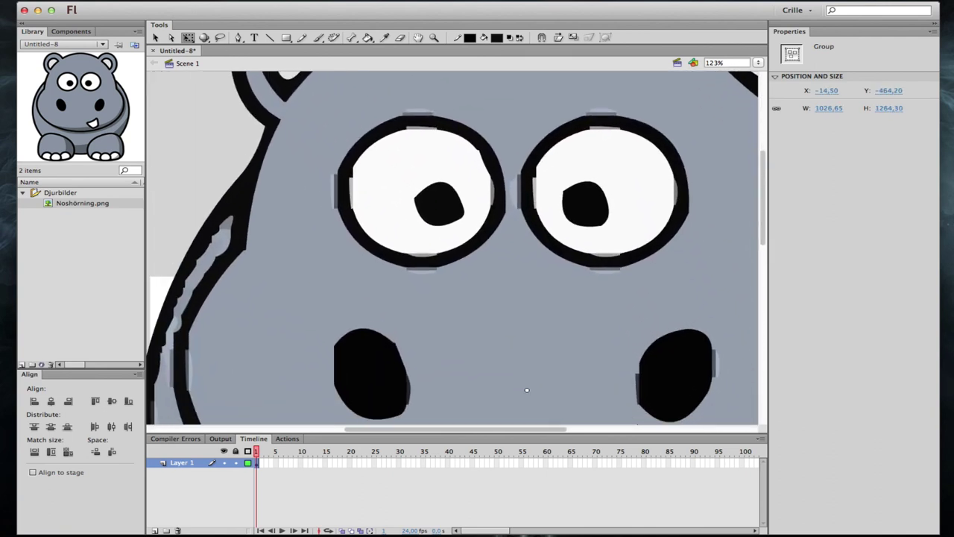
scroll(379, 253, "left", 5)
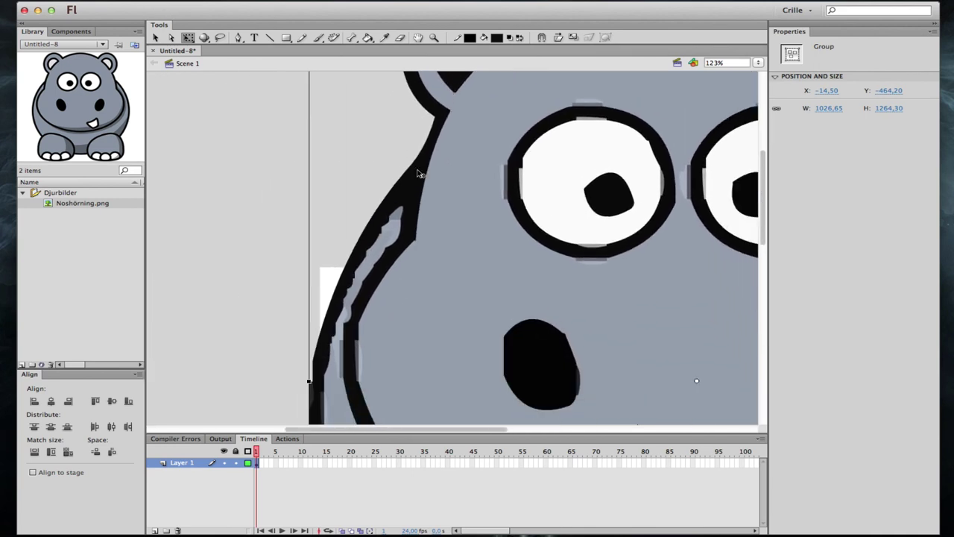
left_click_drag(611, 150, 485, 352)
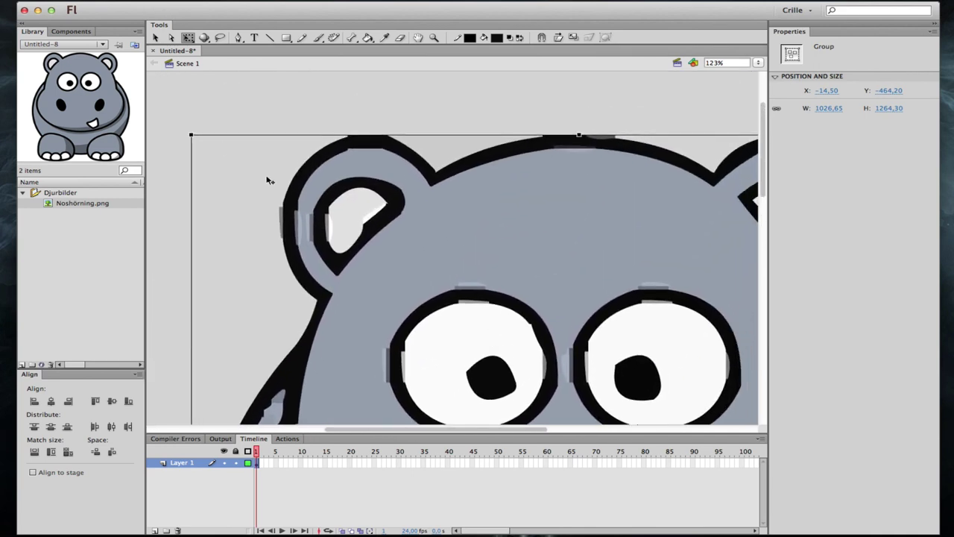
left_click_drag(191, 136, 543, 395)
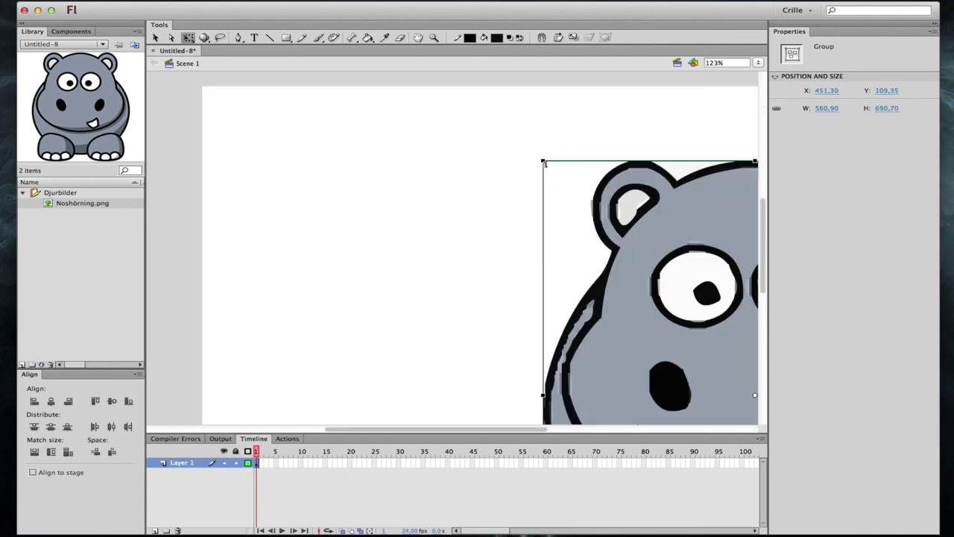
scroll(544, 164, "right", 3)
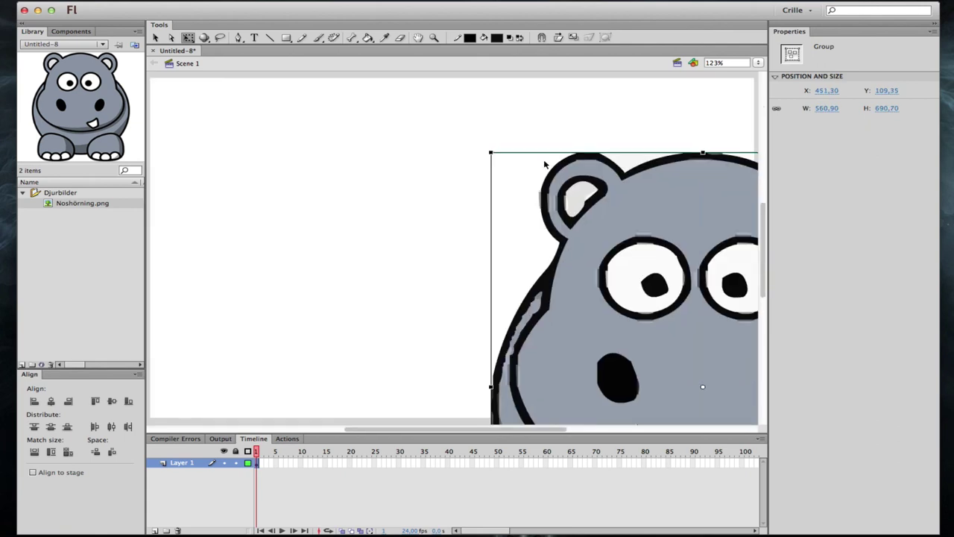
key("super+3")
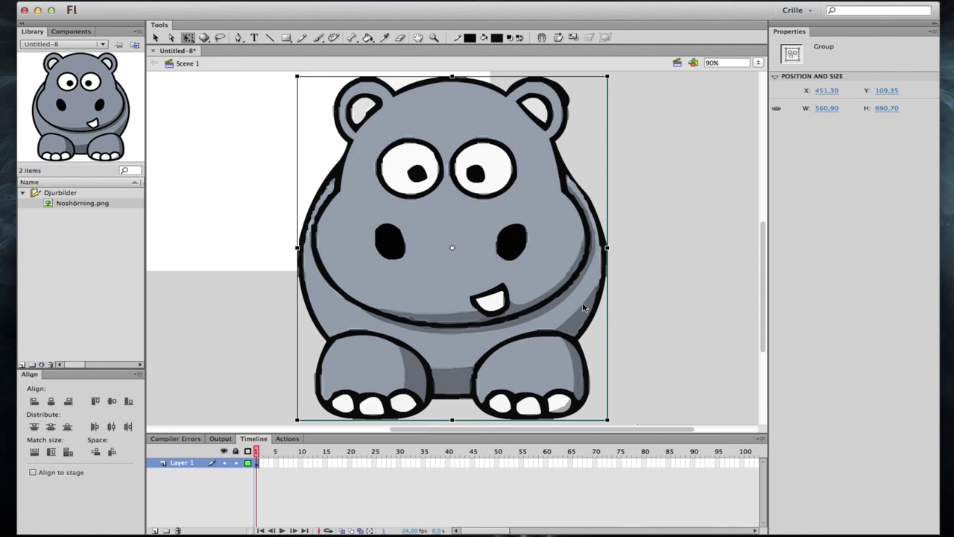
left_click(699, 249)
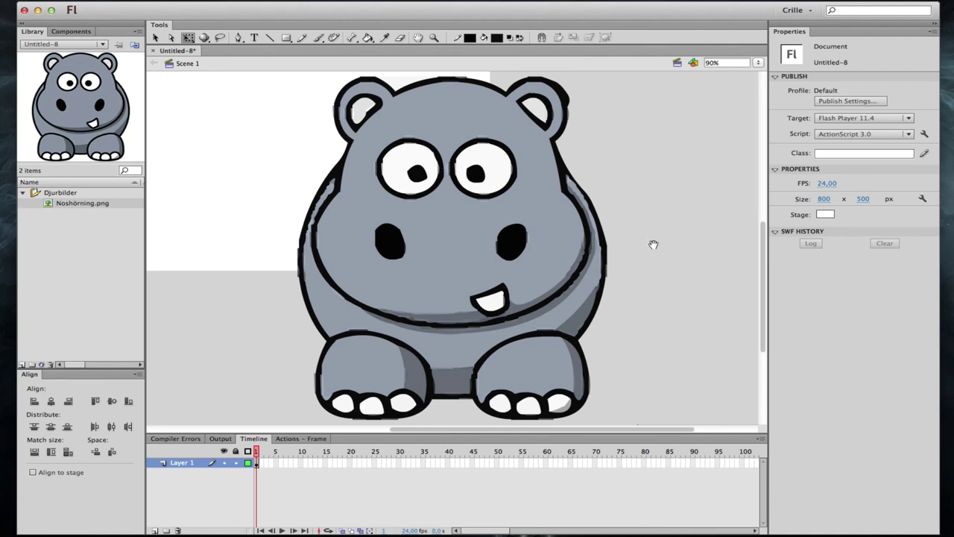
Step: Pan around the stage and the enlarged hippo with the Hand tool
left_click(418, 38)
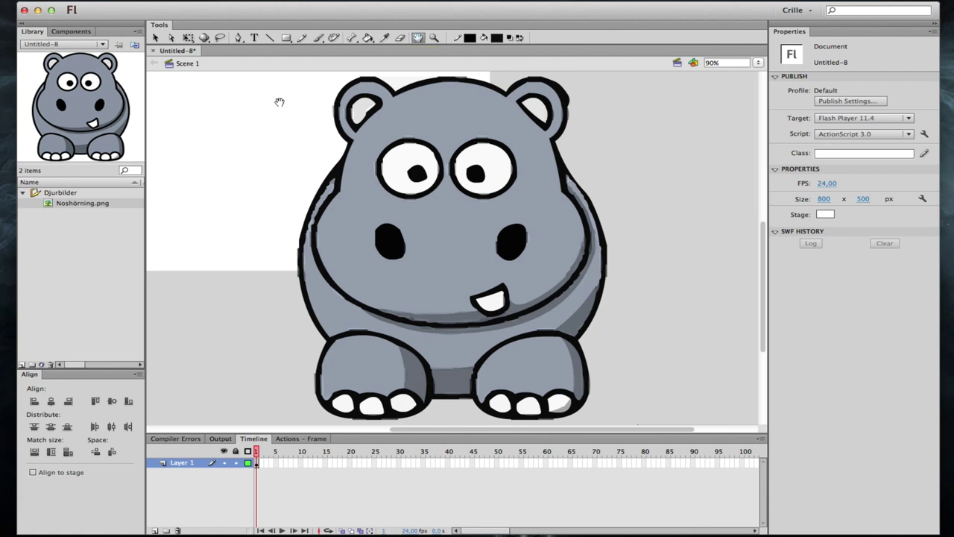
left_click_drag(278, 102, 460, 140)
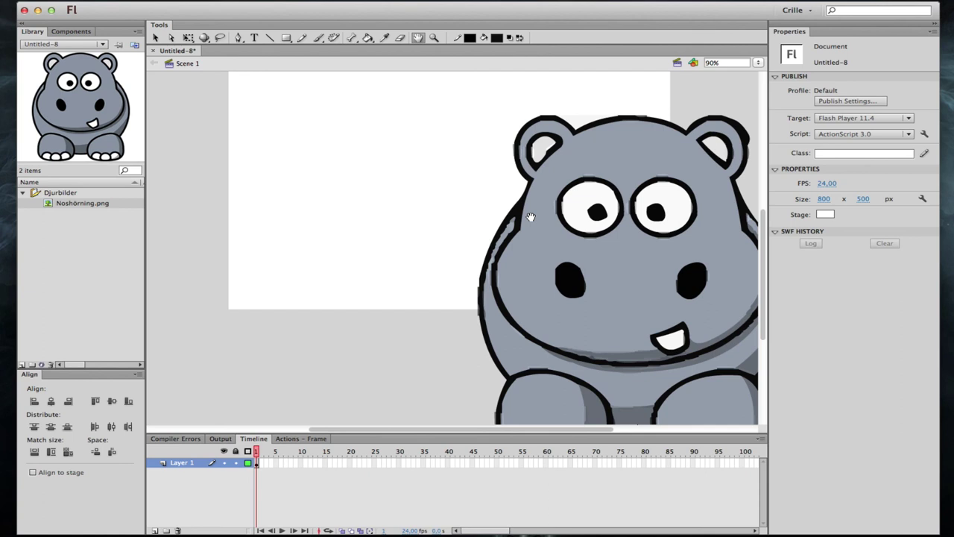
left_click_drag(684, 290, 330, 221)
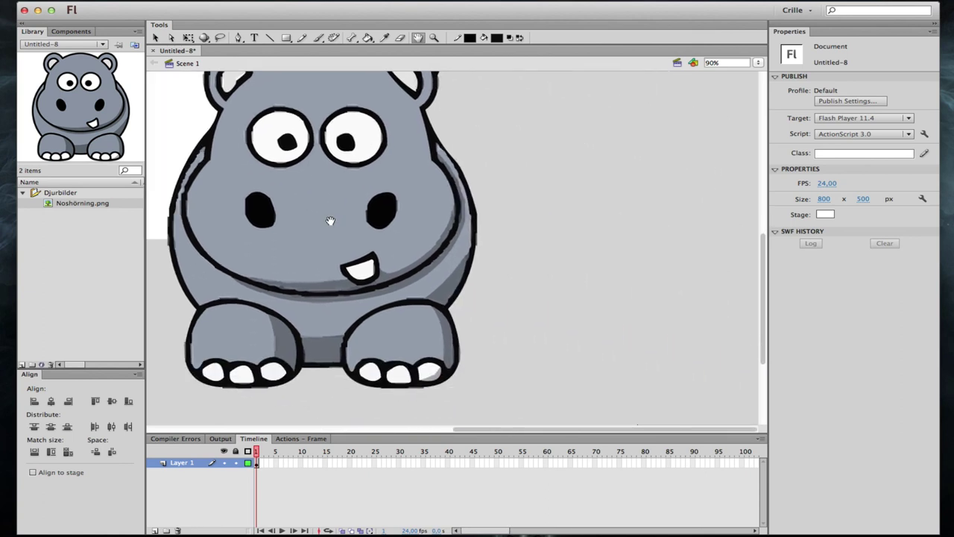
left_click_drag(324, 141, 564, 238)
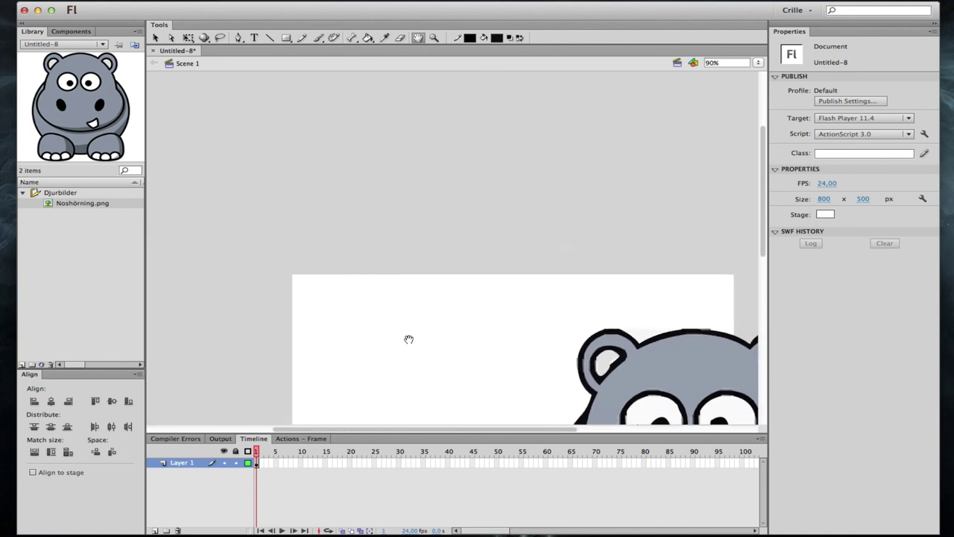
left_click_drag(408, 339, 304, 321)
left_click_drag(213, 192, 421, 228)
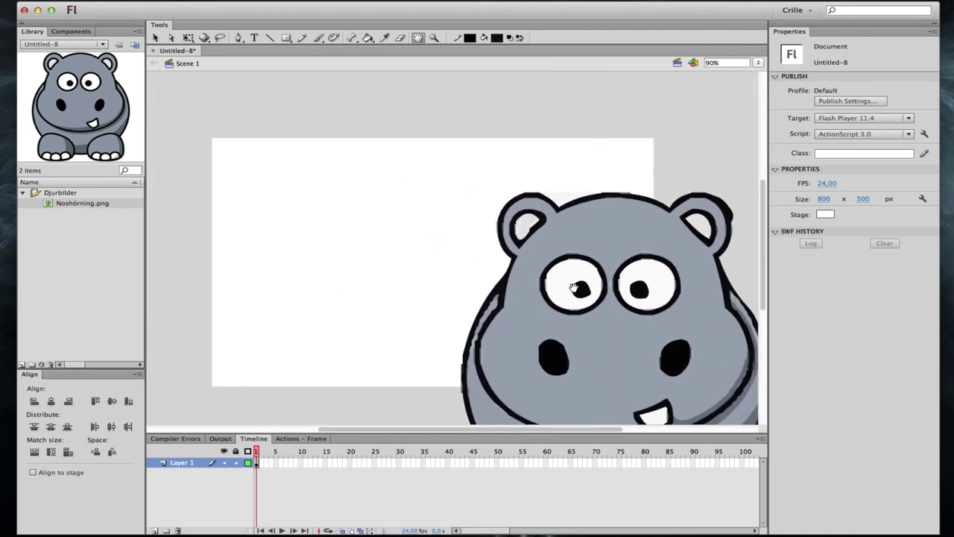
Step: Scale the hippo group down to about 291 by 358 px with Free Transform and place it near the middle of the stage
key("v")
left_click(580, 292)
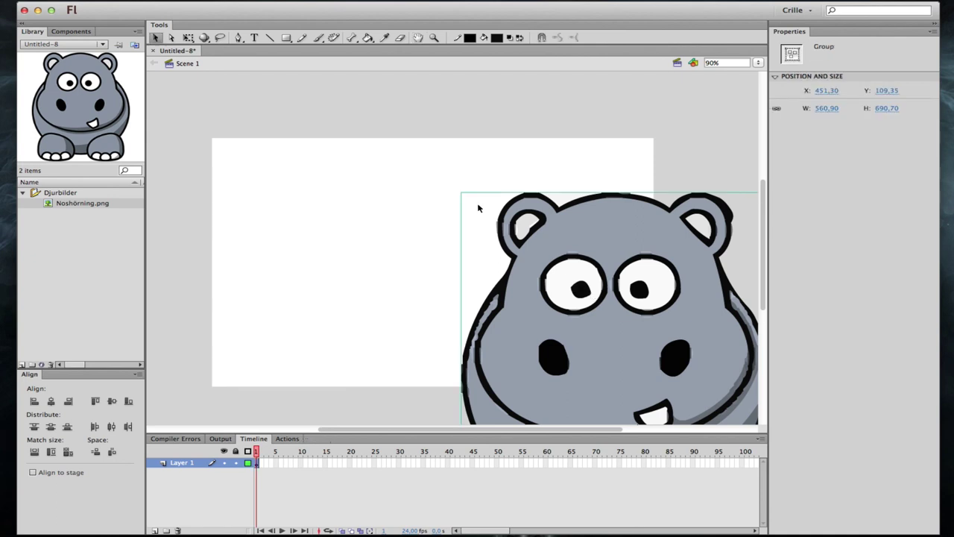
key("q")
left_click_drag(462, 193, 633, 345)
left_click_drag(707, 414, 409, 223)
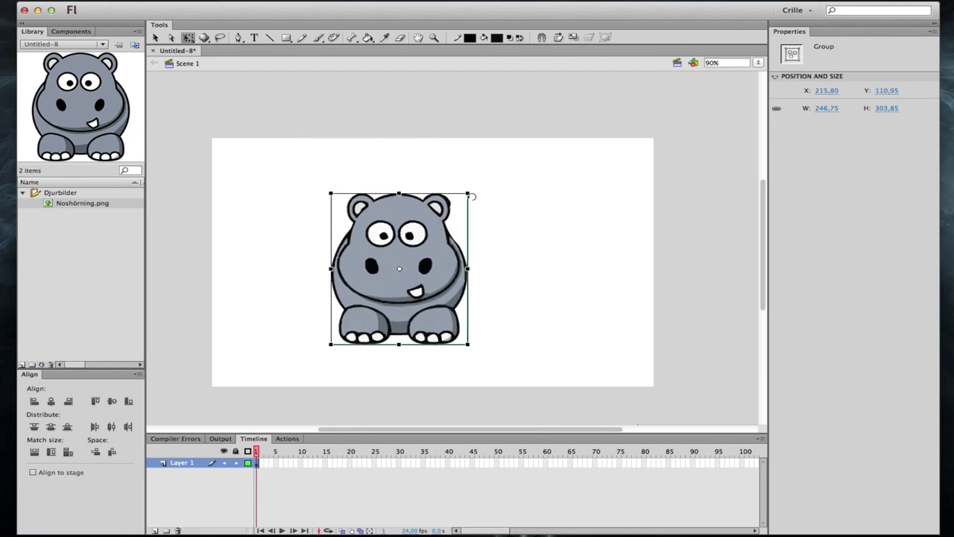
left_click_drag(467, 193, 515, 163)
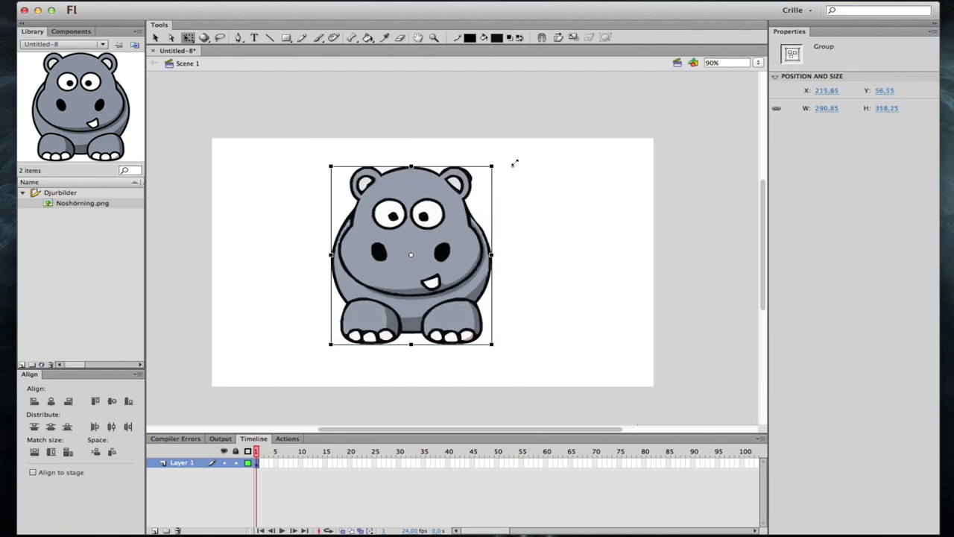
left_click(690, 199)
scroll(690, 200, "up", 3)
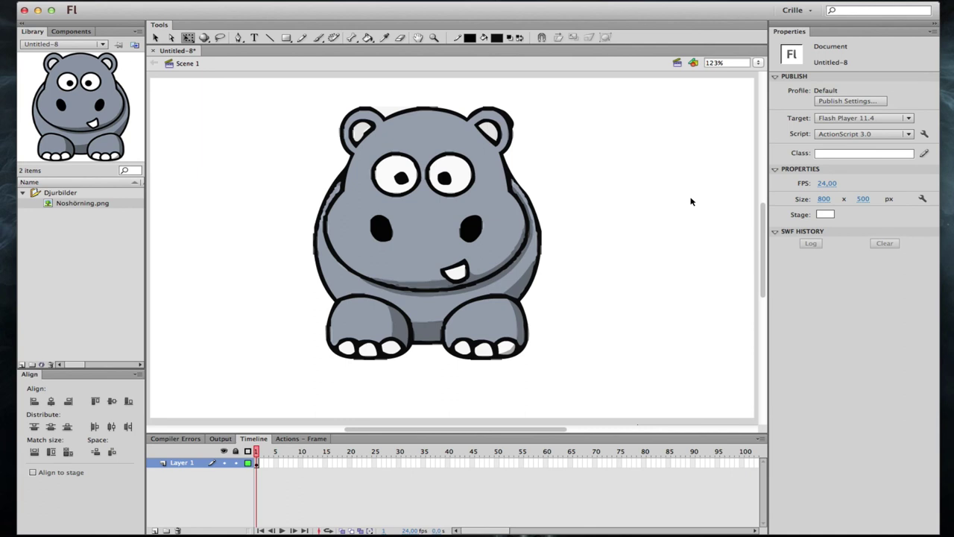